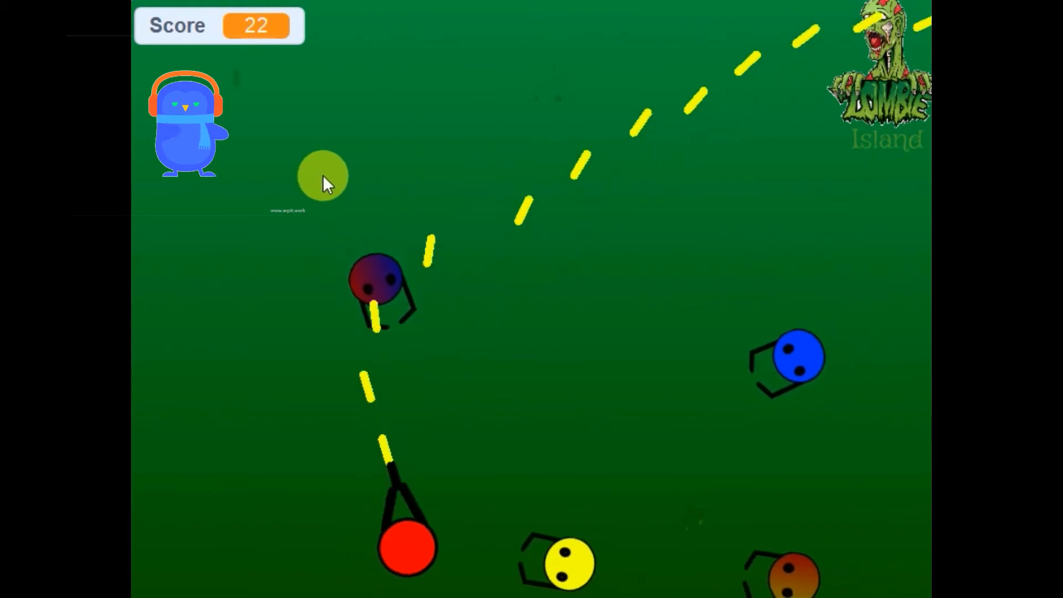
key(s)
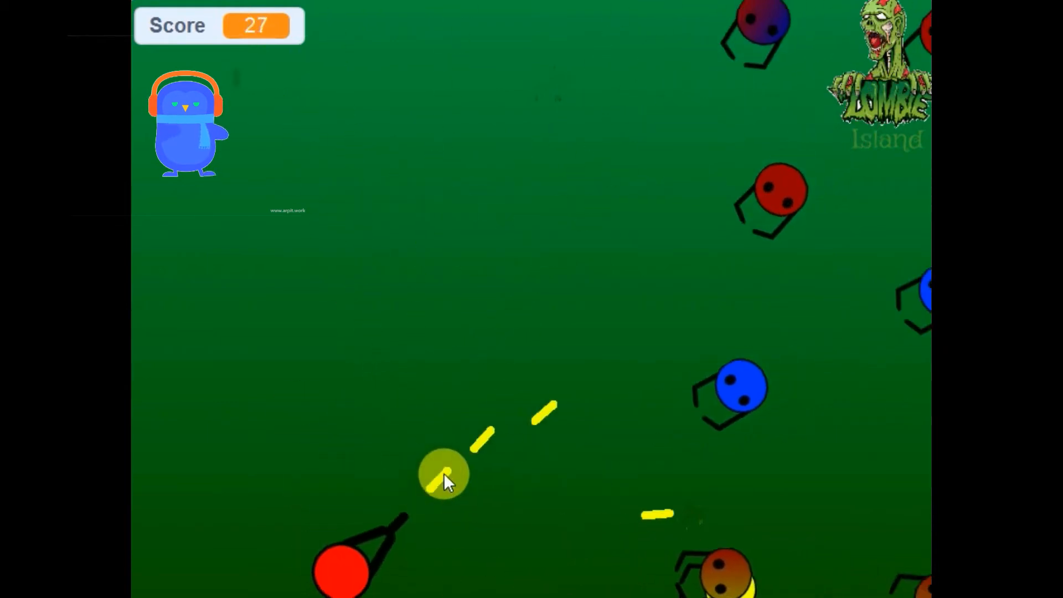
key(w)
key(w)
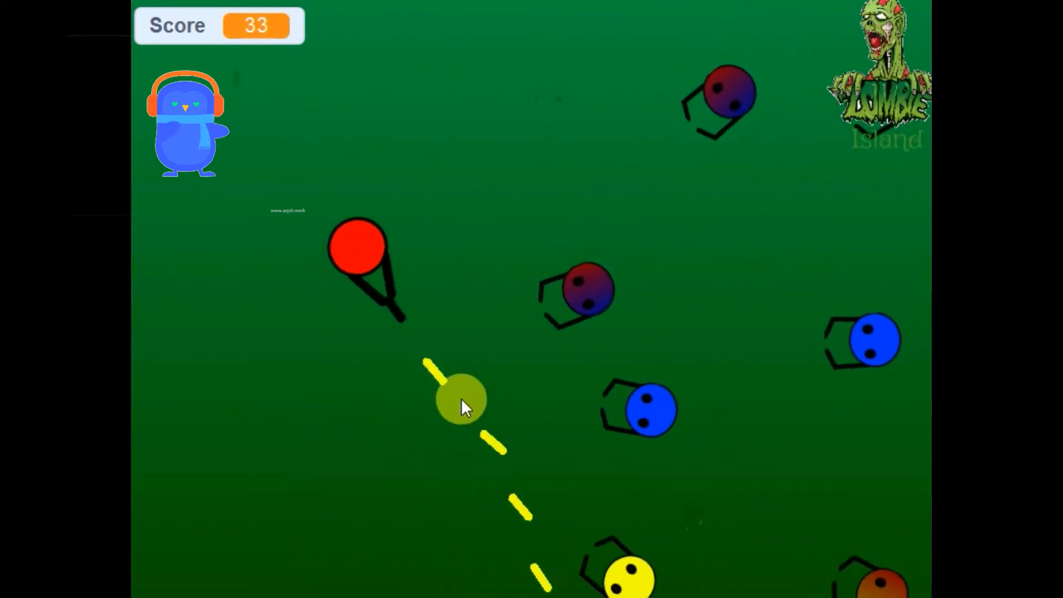
key(s)
key(a)
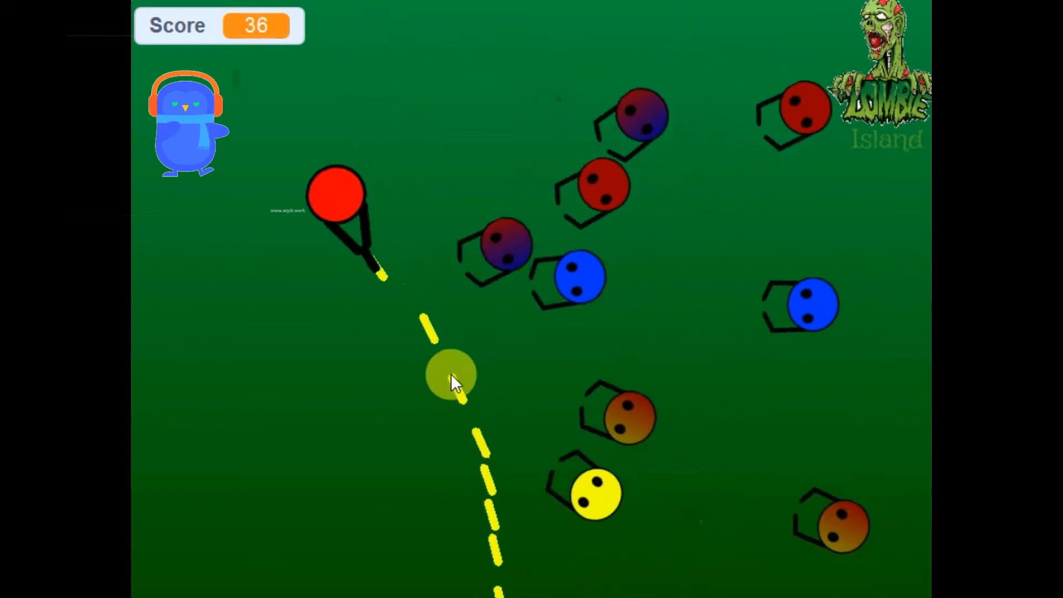
key(w)
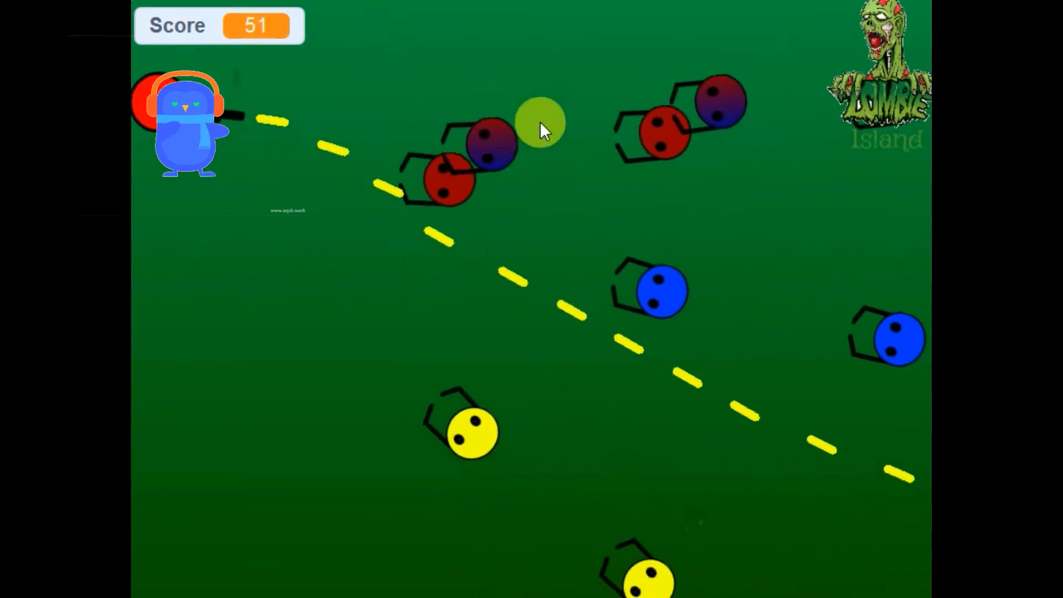
key(s)
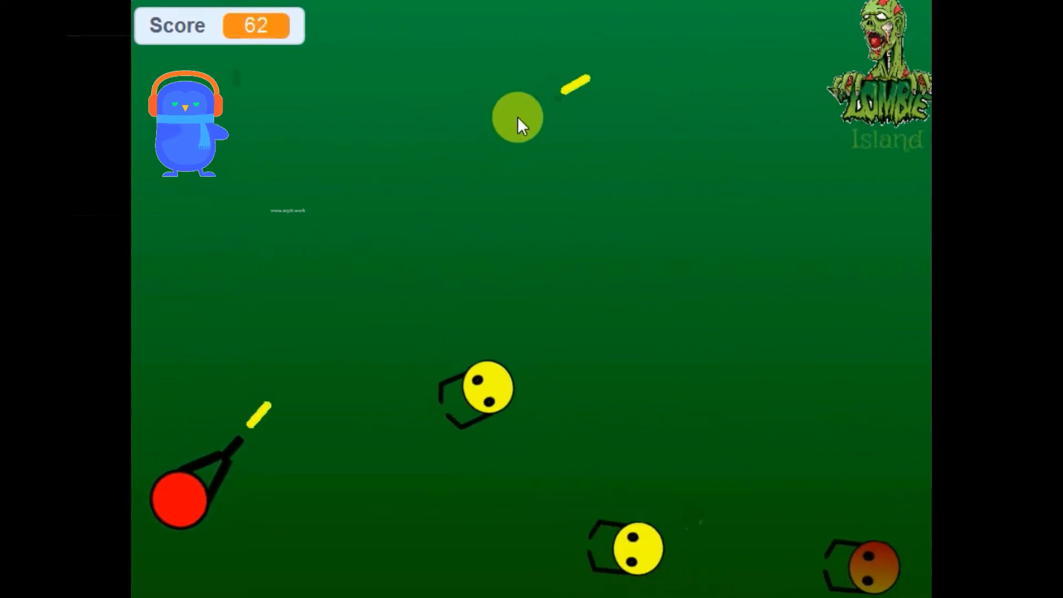
key(w)
key(d)
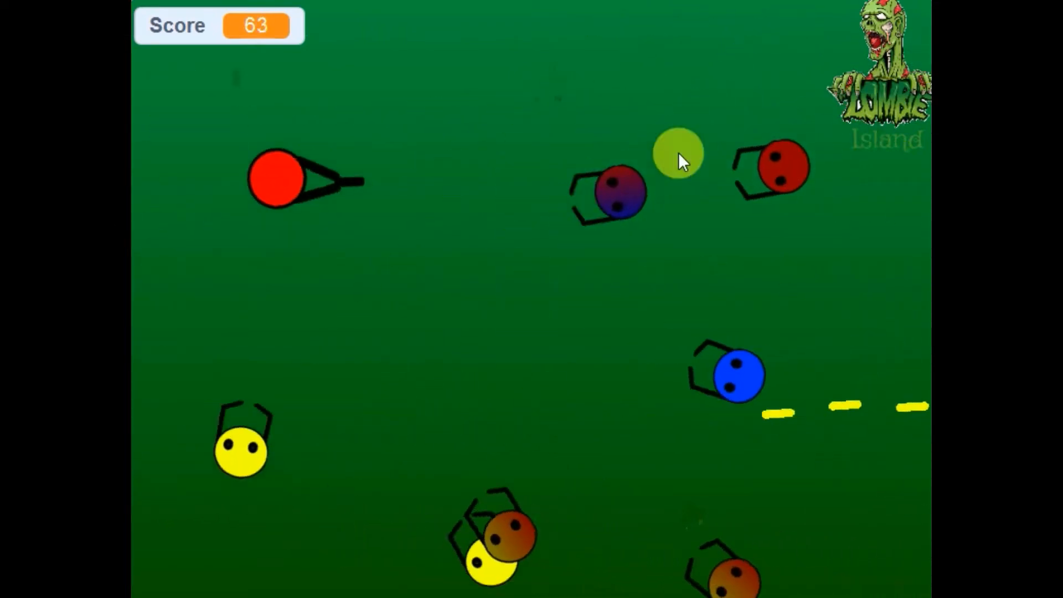
key(s)
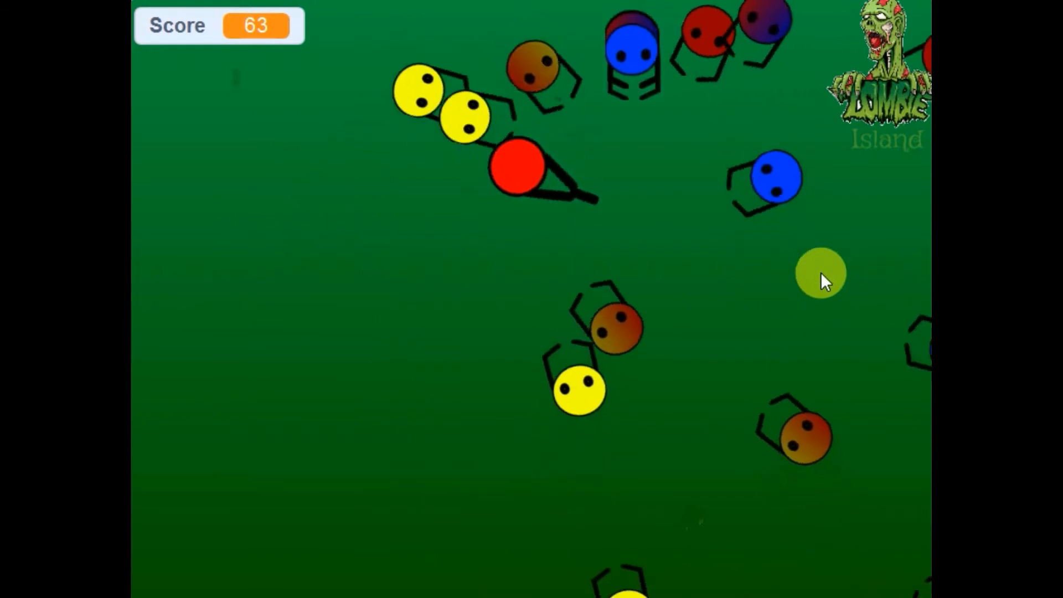
key(d)
key(w)
key(w)
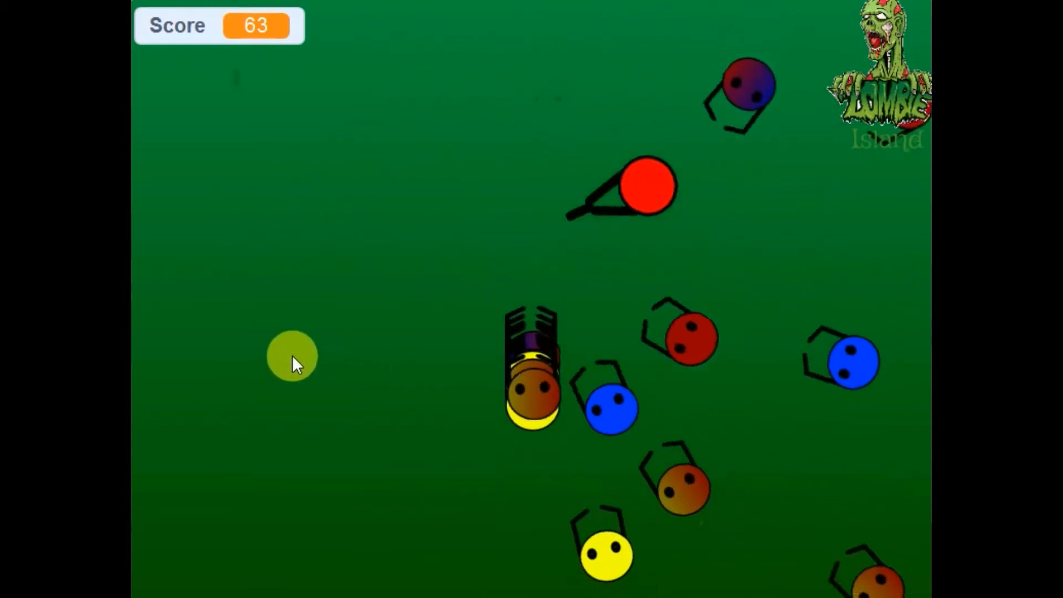
key(a)
key(s)
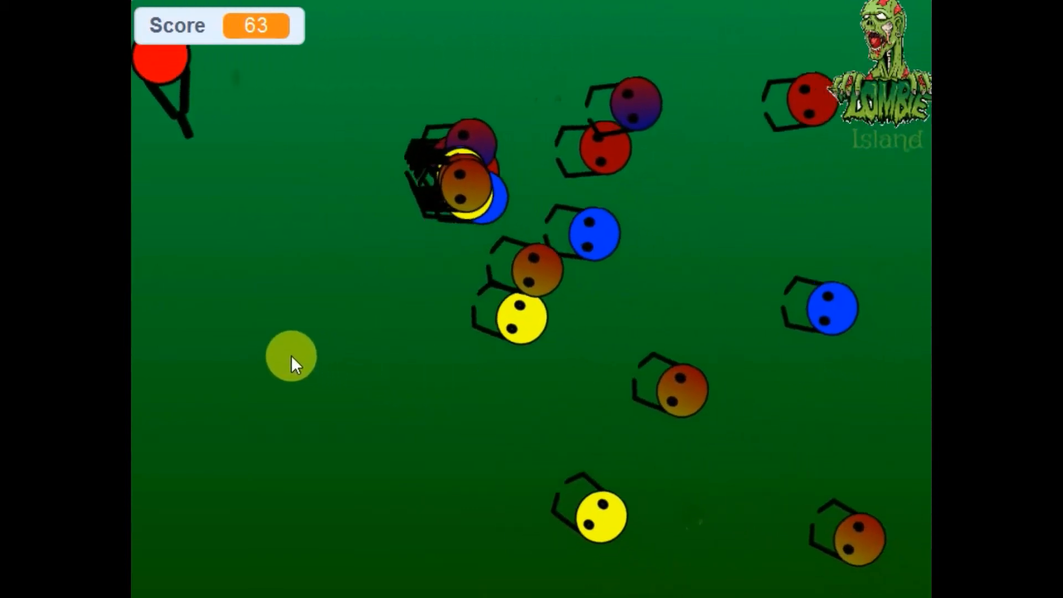
key(d)
mouse_move(291, 356)
mouse_down()
mouse_move(319, 352)
mouse_move(441, 462)
mouse_move(473, 517)
mouse_move(444, 572)
mouse_move(432, 564)
mouse_move(500, 459)
mouse_move(702, 194)
mouse_up()
key(w)
key(a)
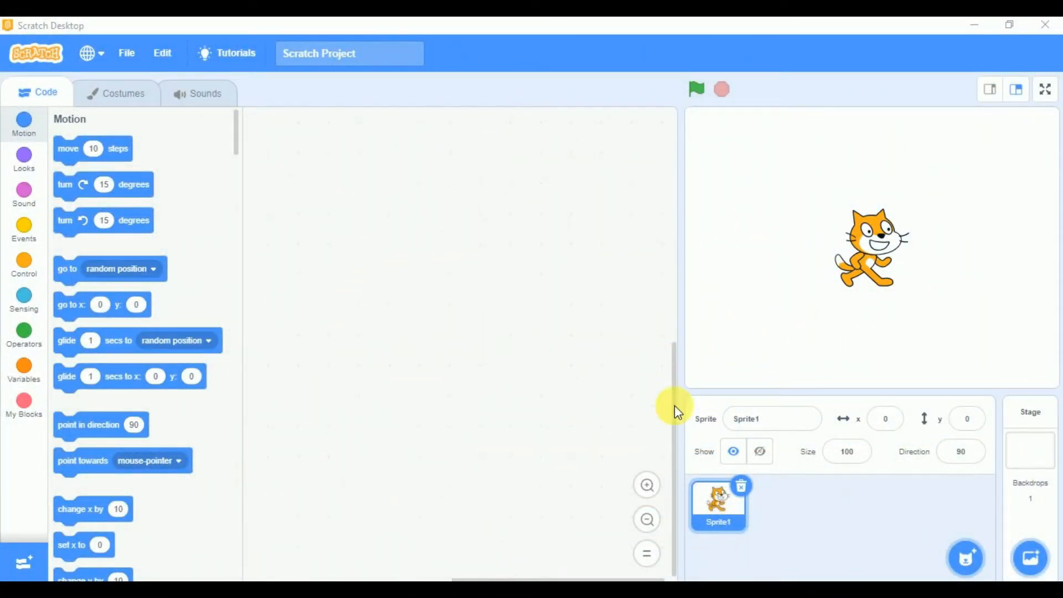
- Delete the default cat sprite and start painting a new sprite
click(742, 486)
mouse_move(963, 555)
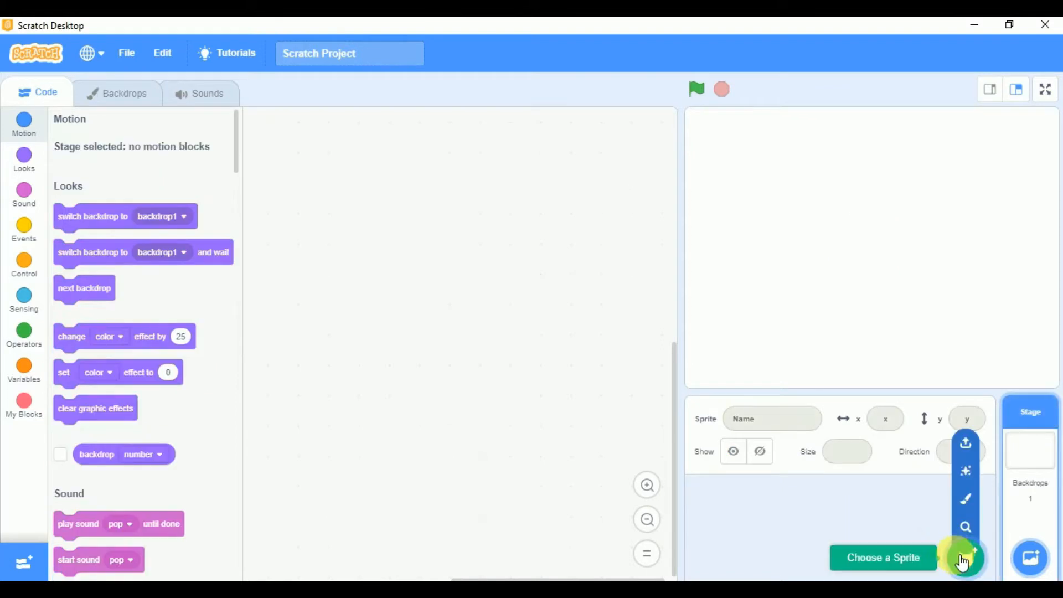
click(963, 501)
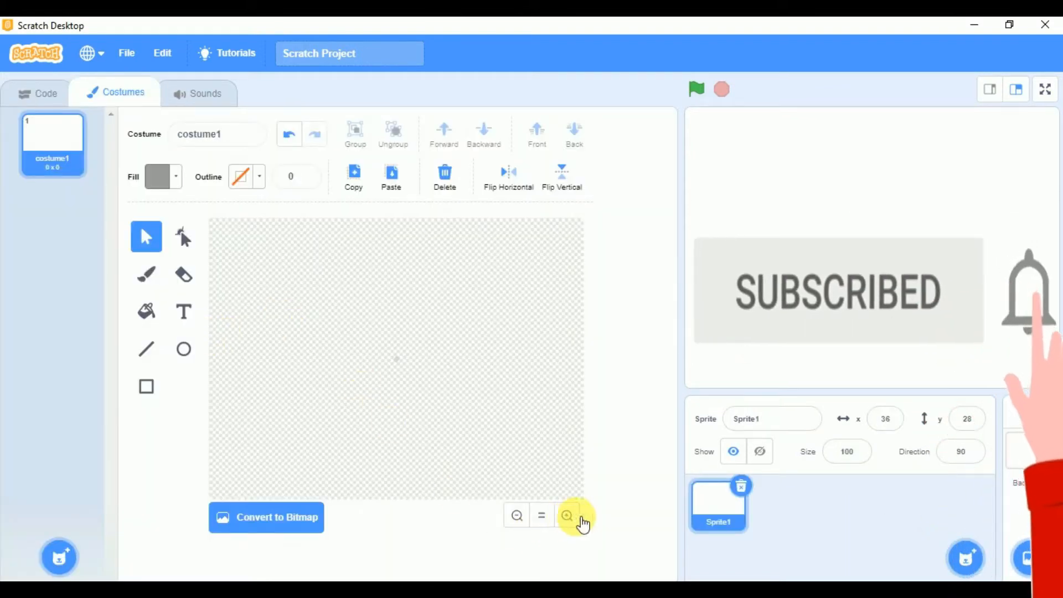
- Choose the Circle tool and set its fill to pure red with color 0, saturation 100 and brightness 100
click(567, 515)
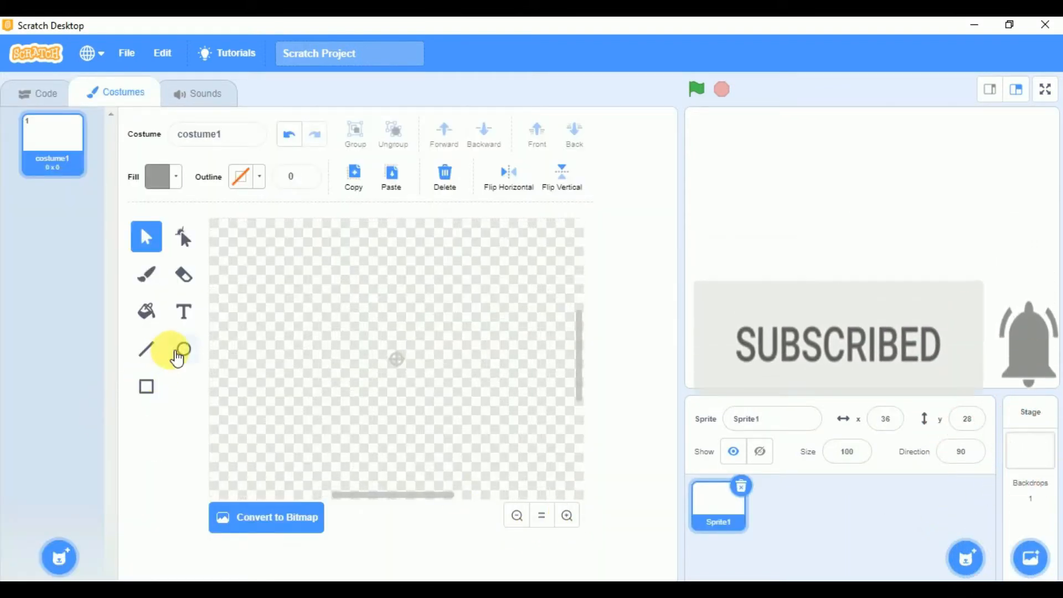
click(183, 349)
click(171, 172)
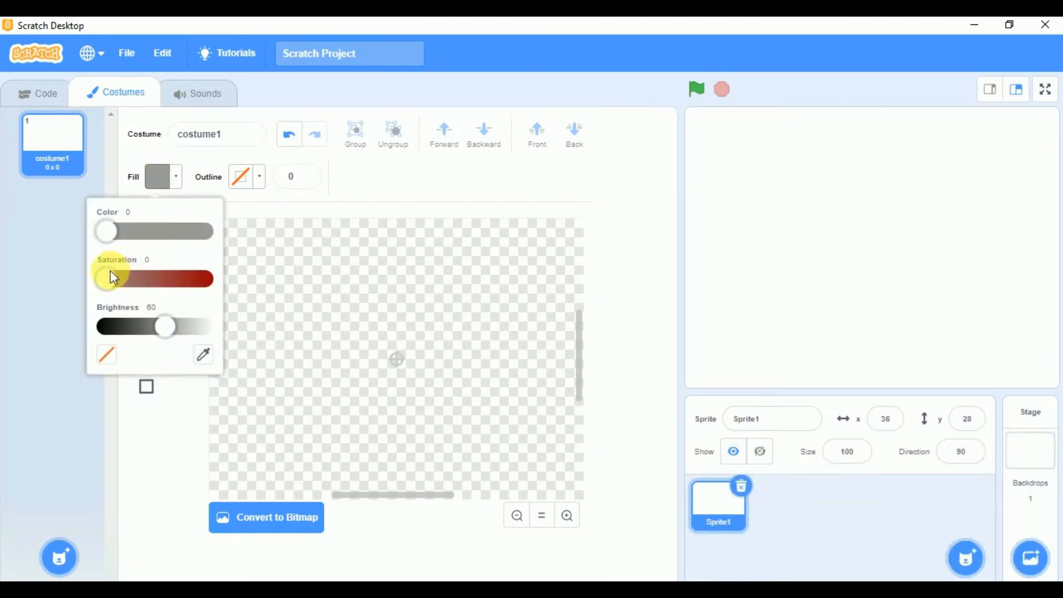
drag(114, 278, 215, 336)
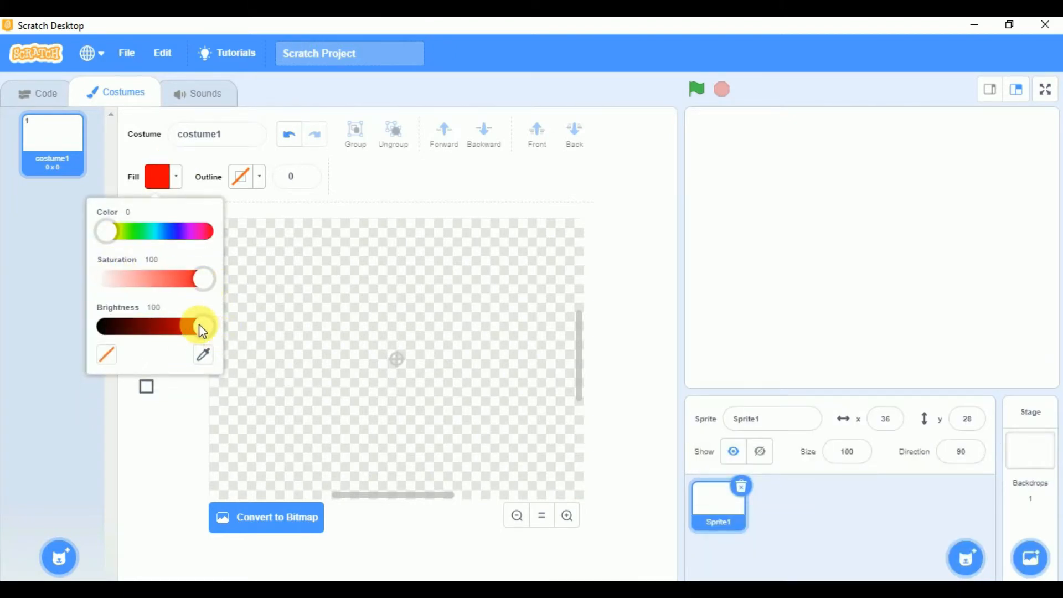
- Set the circle's outline to black with brightness 0 and an outline width of 10
click(261, 177)
click(244, 233)
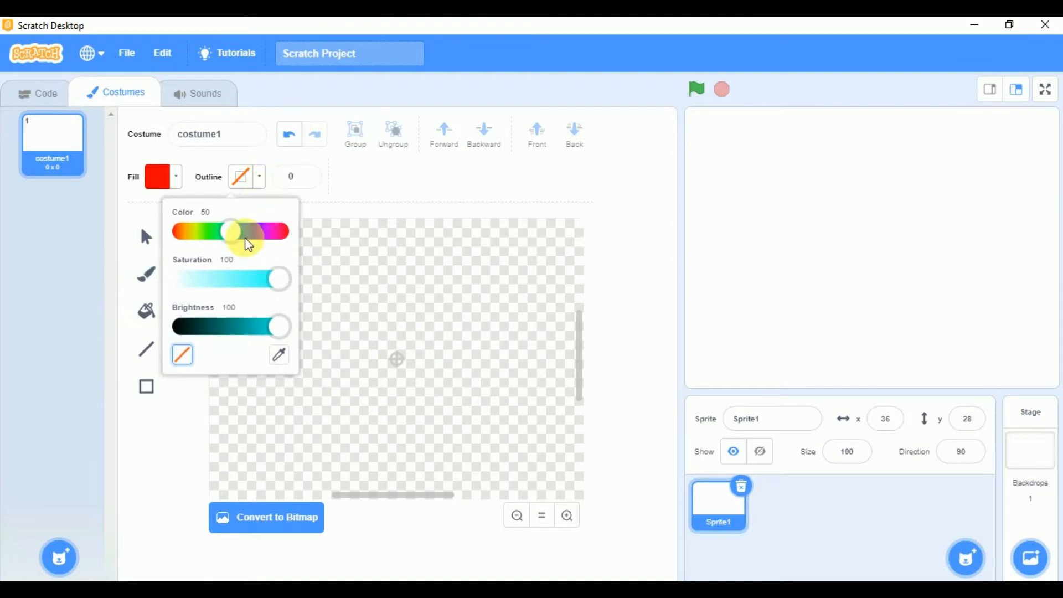
drag(268, 326, 137, 353)
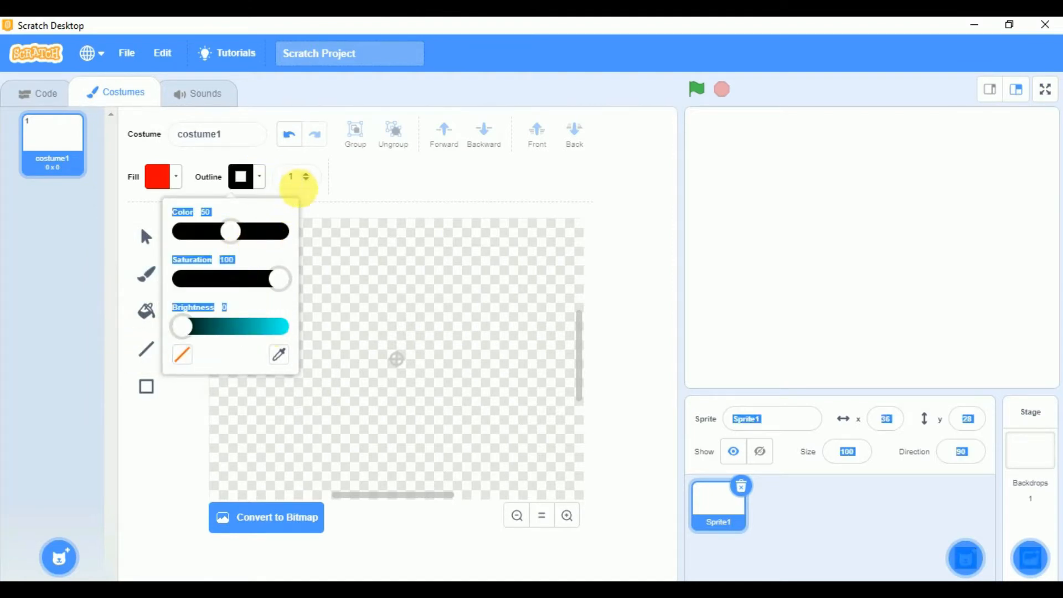
drag(300, 183, 272, 183)
text(10)
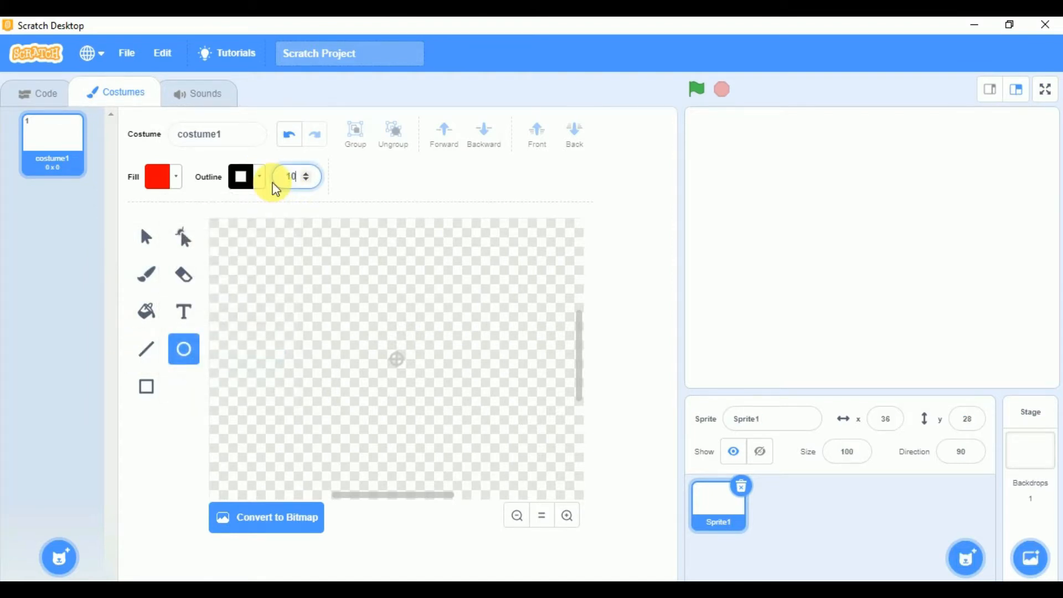
- Draw a red circle, shrink it to about 71 x 71 and place it near the canvas centre
mouse_move(324, 320)
mouse_down()
mouse_move(410, 408)
mouse_move(473, 442)
mouse_move(497, 482)
mouse_up()
drag(441, 415, 427, 389)
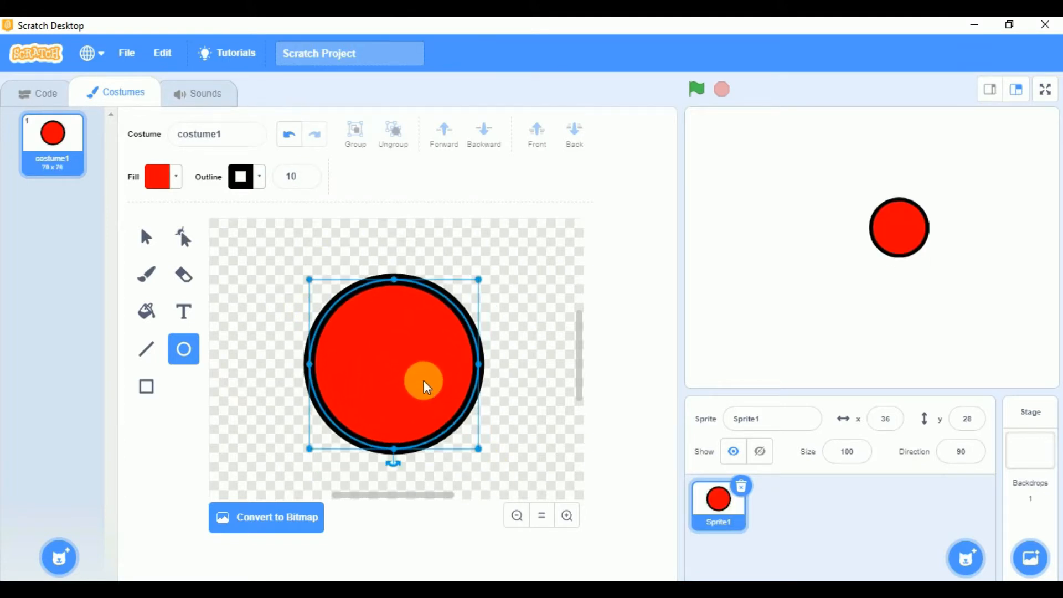
drag(487, 458, 470, 441)
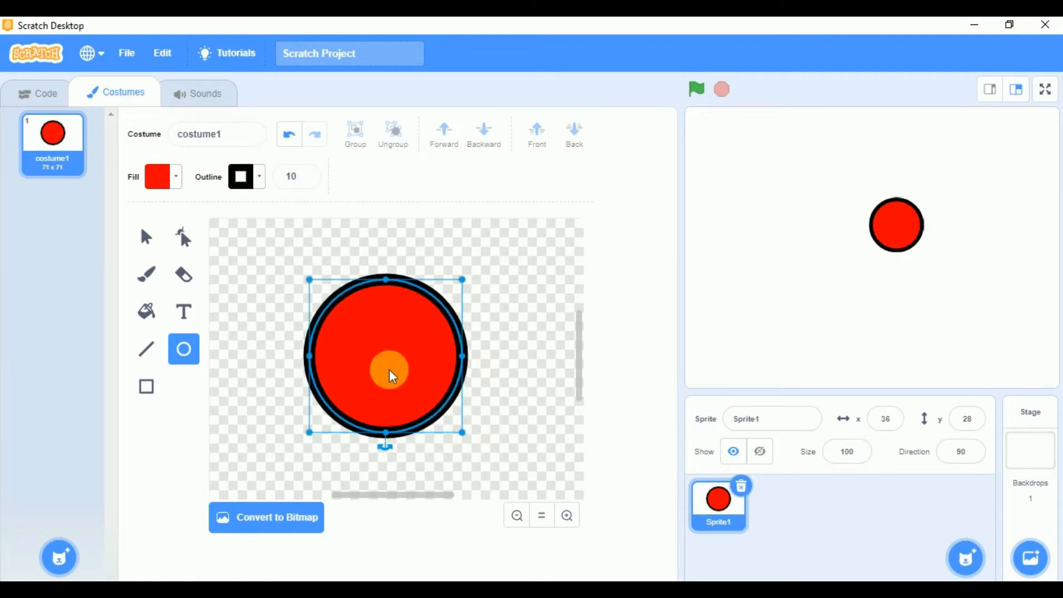
drag(387, 370, 411, 371)
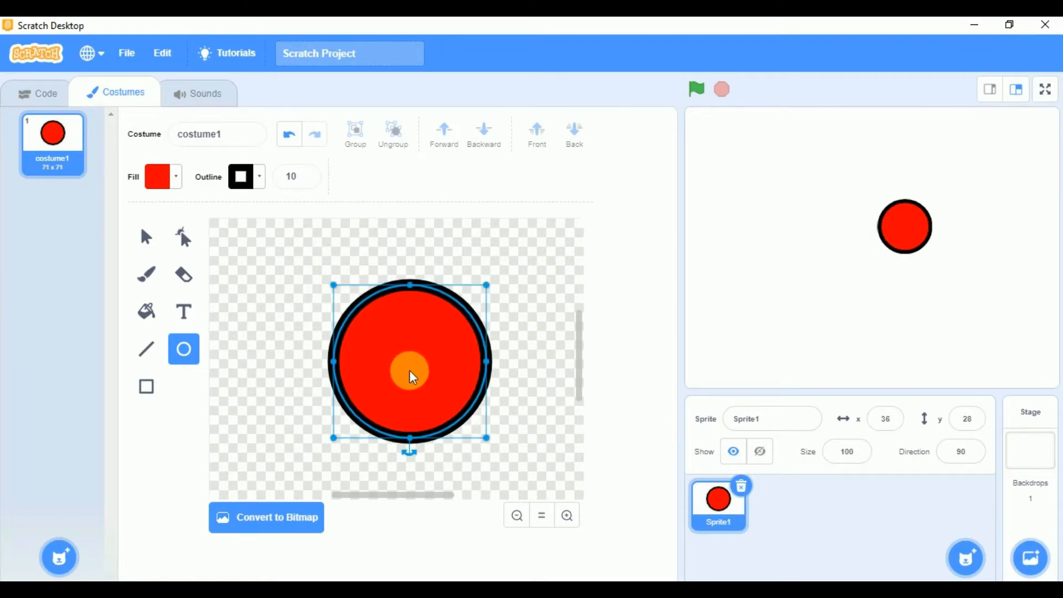
click(284, 346)
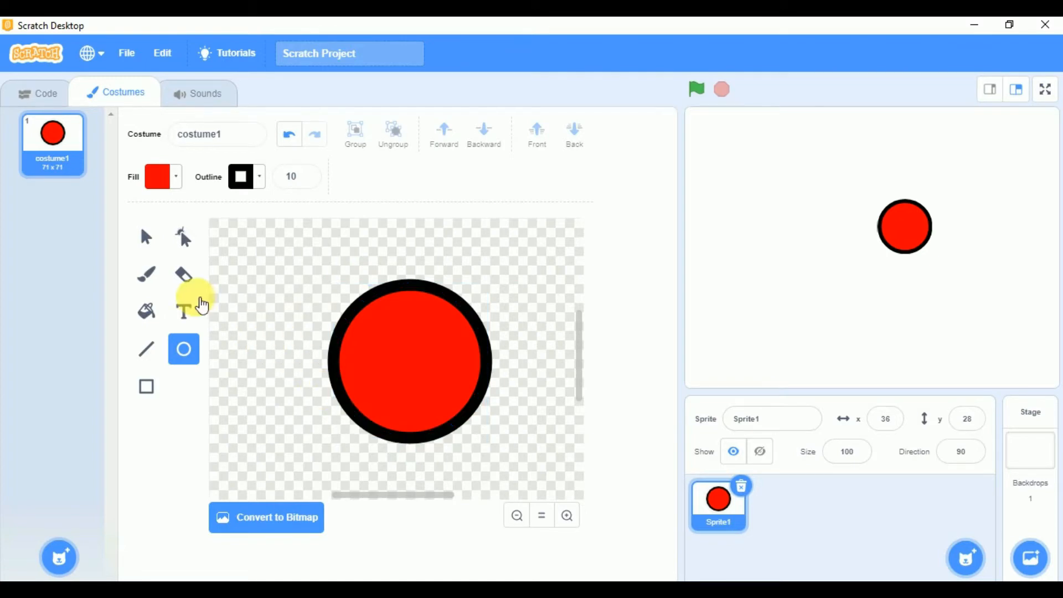
- Draw a black arm line with an outline width of 20, sloping down and outward from the circle's upper-right edge
drag(384, 498, 403, 491)
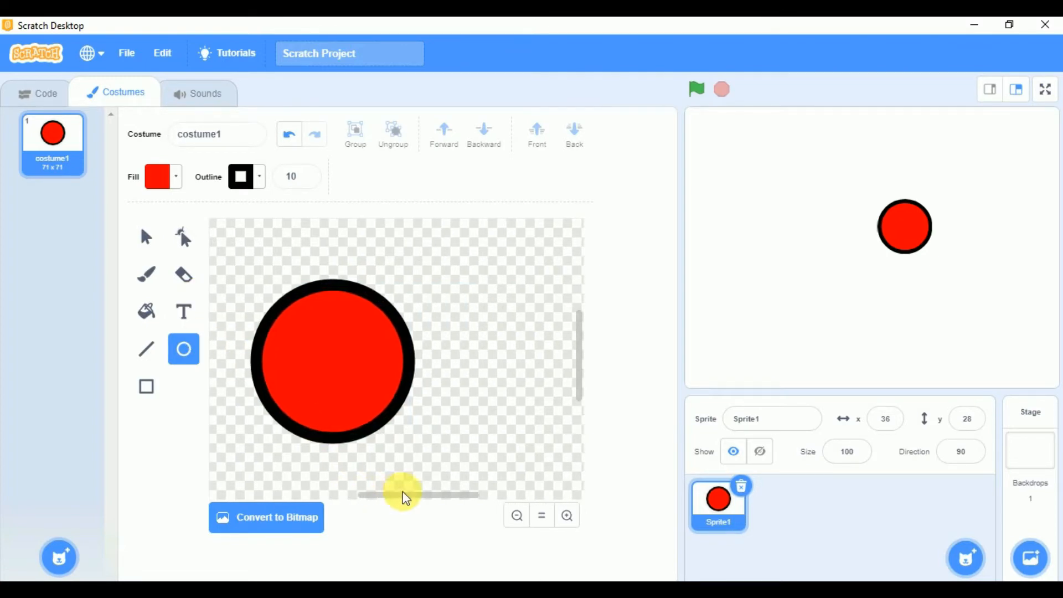
click(162, 348)
click(260, 181)
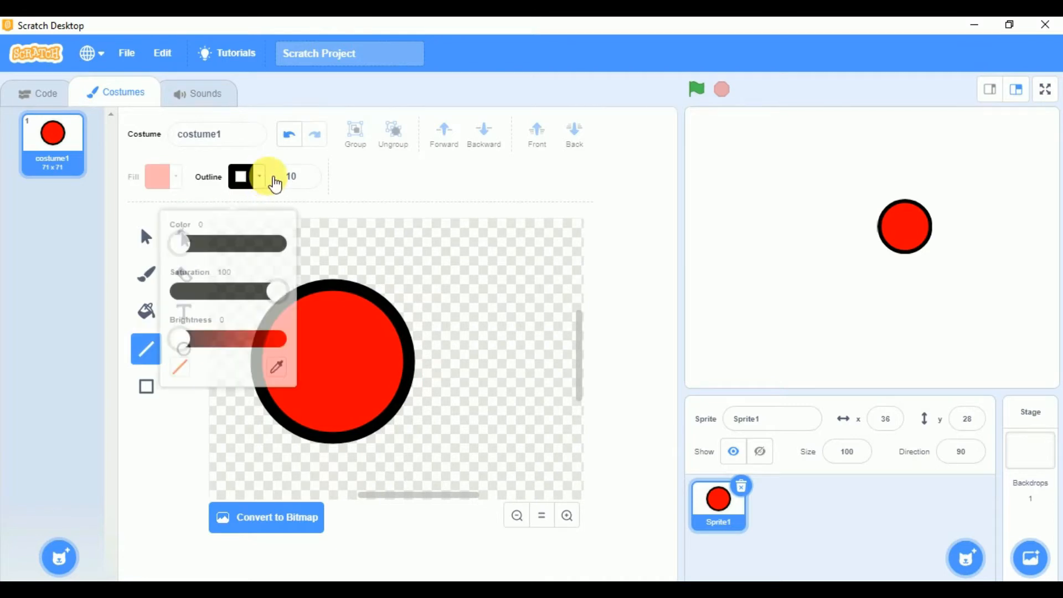
click(293, 177)
text(20)
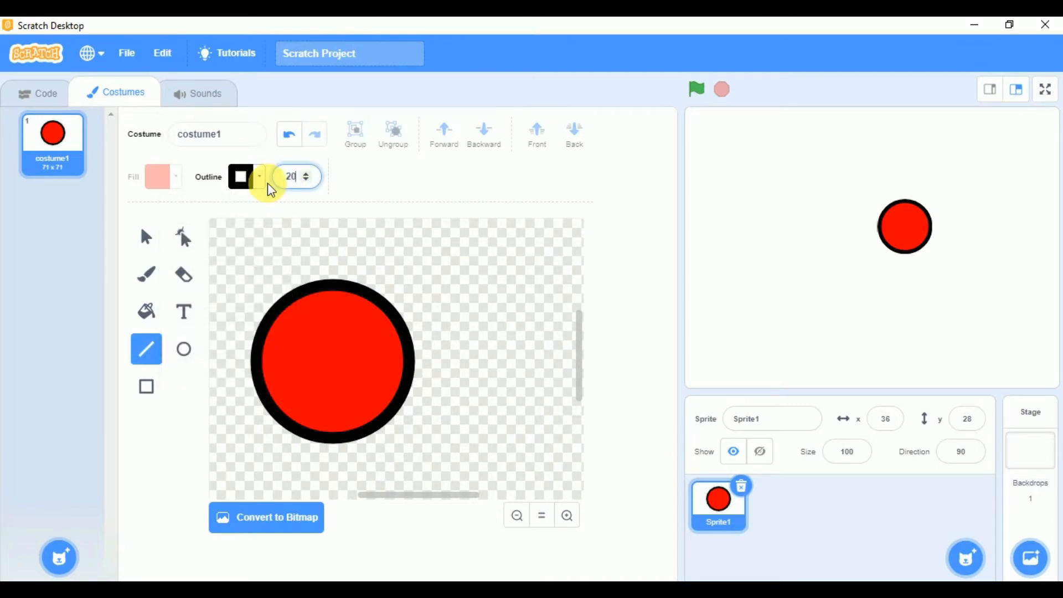
mouse_move(374, 294)
mouse_down()
mouse_move(503, 368)
mouse_move(463, 356)
mouse_move(484, 363)
mouse_up()
- Select the black arm line and send it to the back, behind the red circle
click(162, 246)
click(356, 304)
click(408, 319)
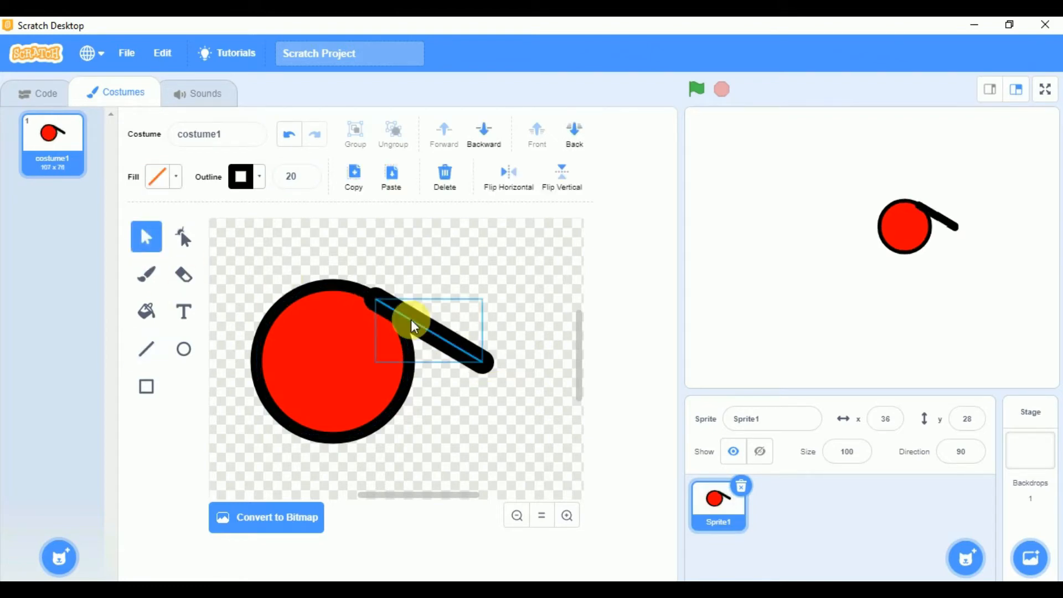
click(576, 146)
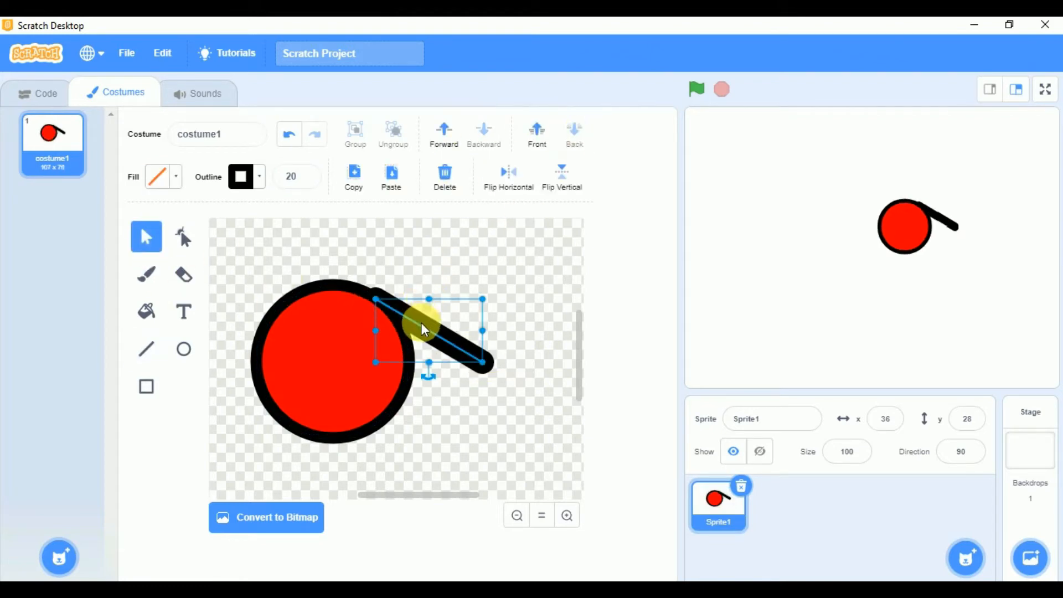
- Try moving, rotating and resizing the arm line to fit against the circle, and delete the line
drag(423, 329, 420, 330)
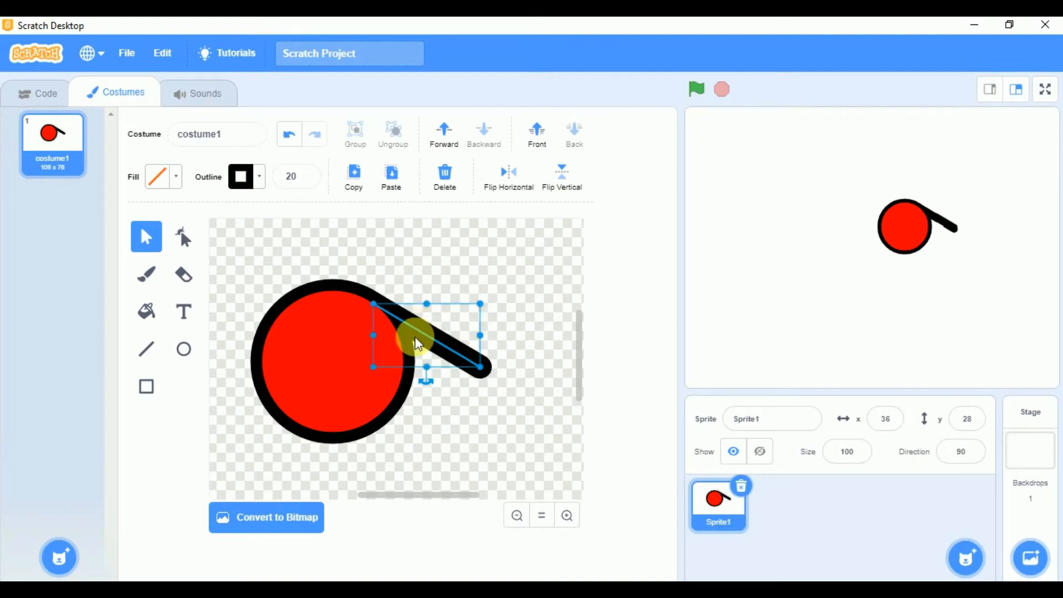
drag(431, 381, 439, 387)
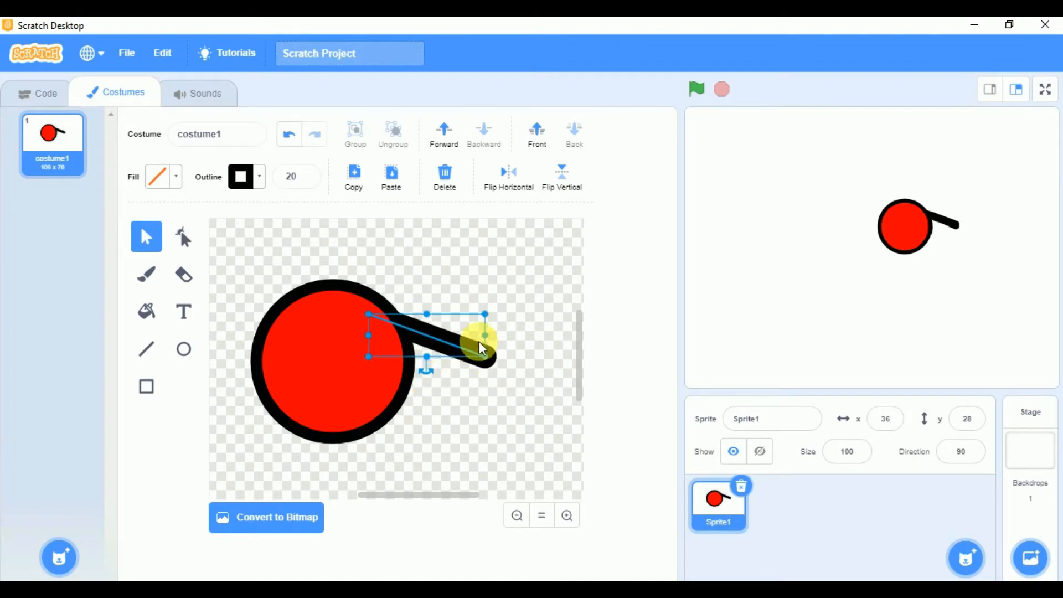
drag(491, 321, 503, 315)
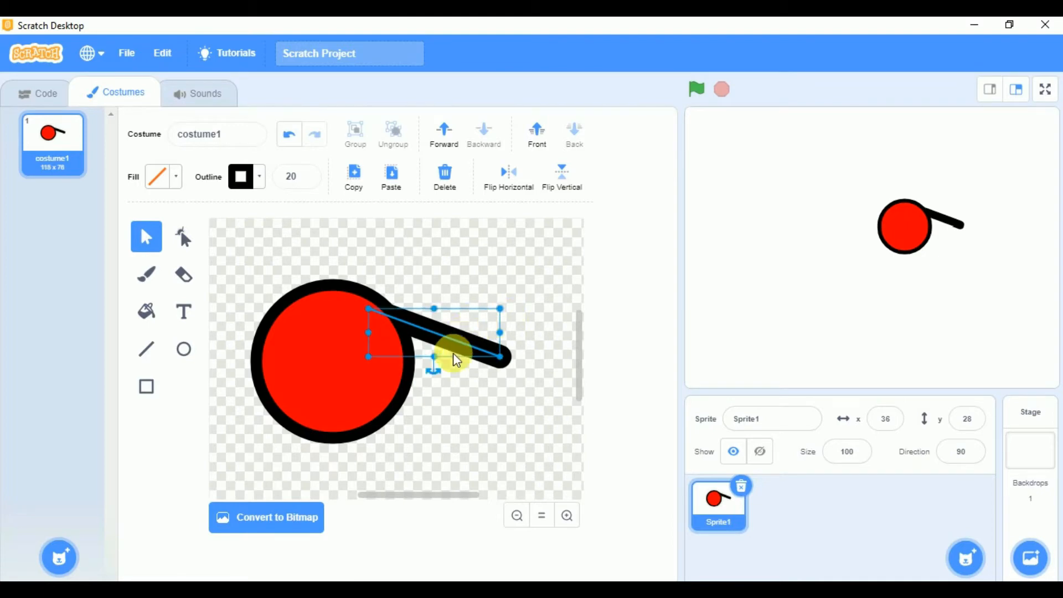
drag(501, 359, 479, 341)
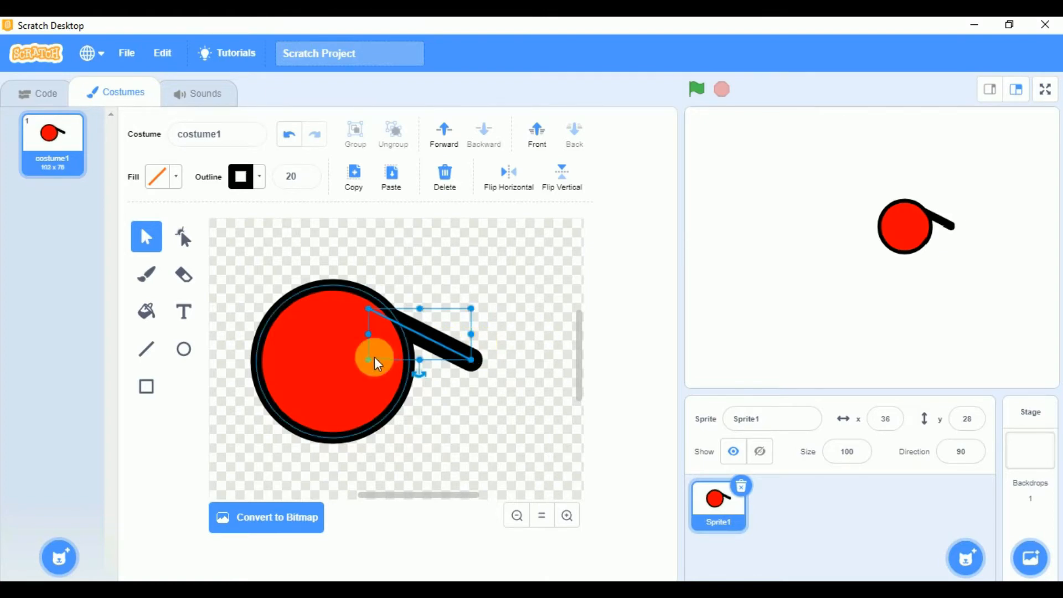
key(Delete)
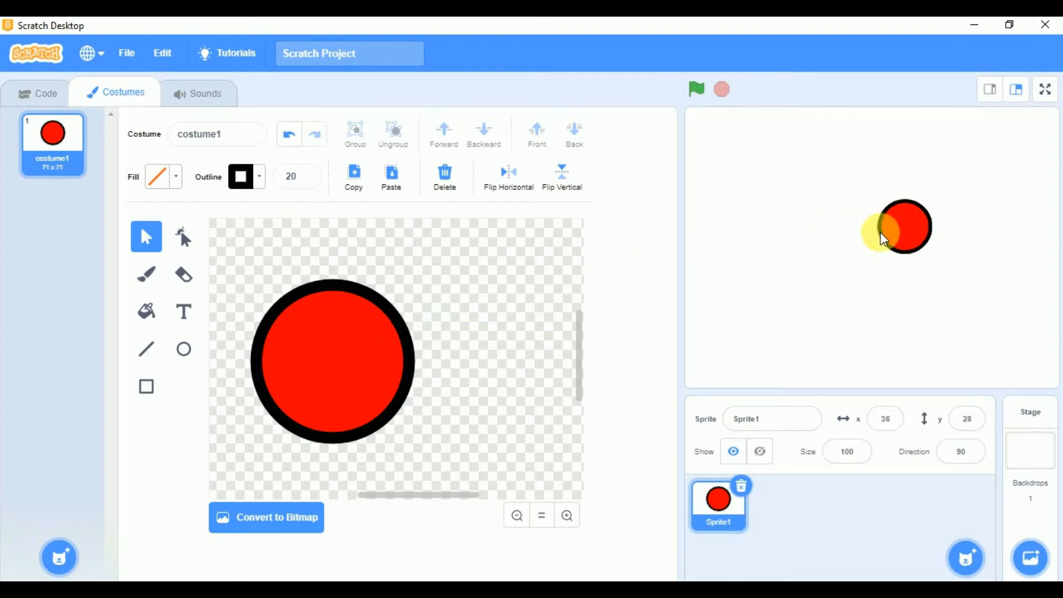
- Move the red circle sprite on the stage to about x -34, y 8 and set its size to 50
drag(882, 230, 836, 242)
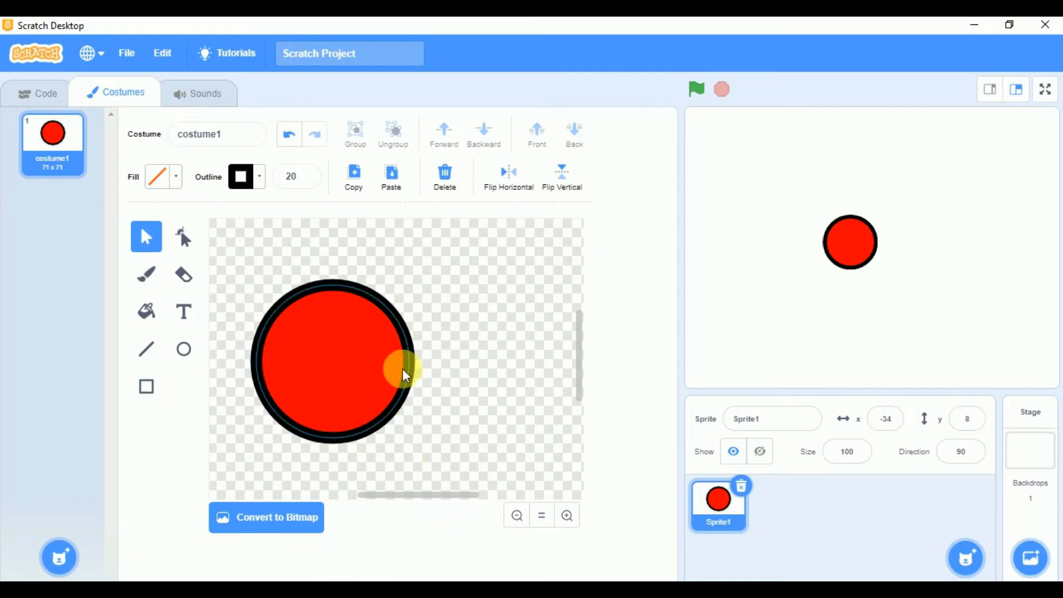
click(847, 452)
text(5)
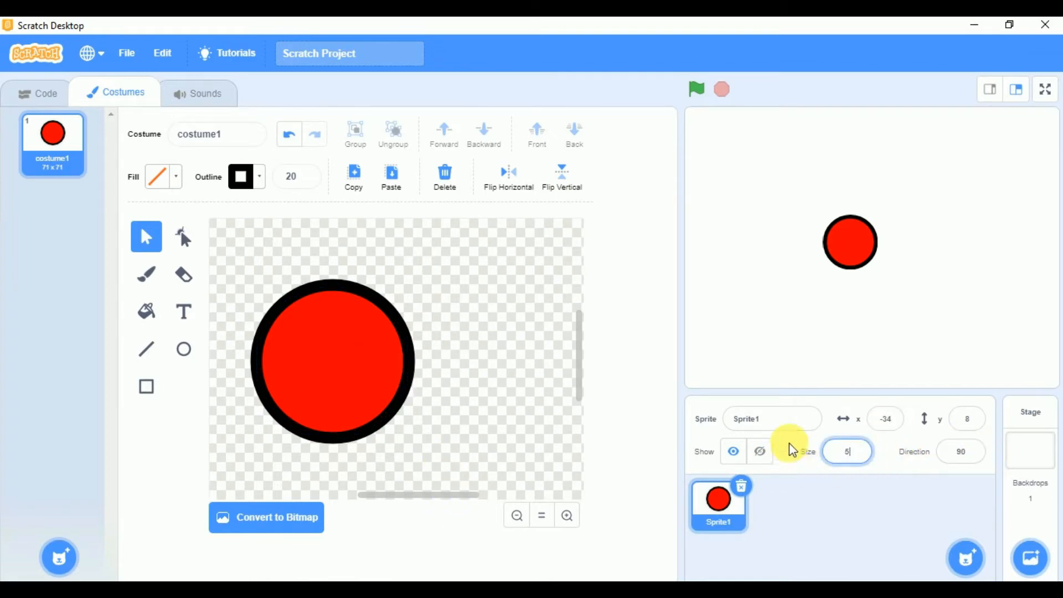
text(0)
click(742, 331)
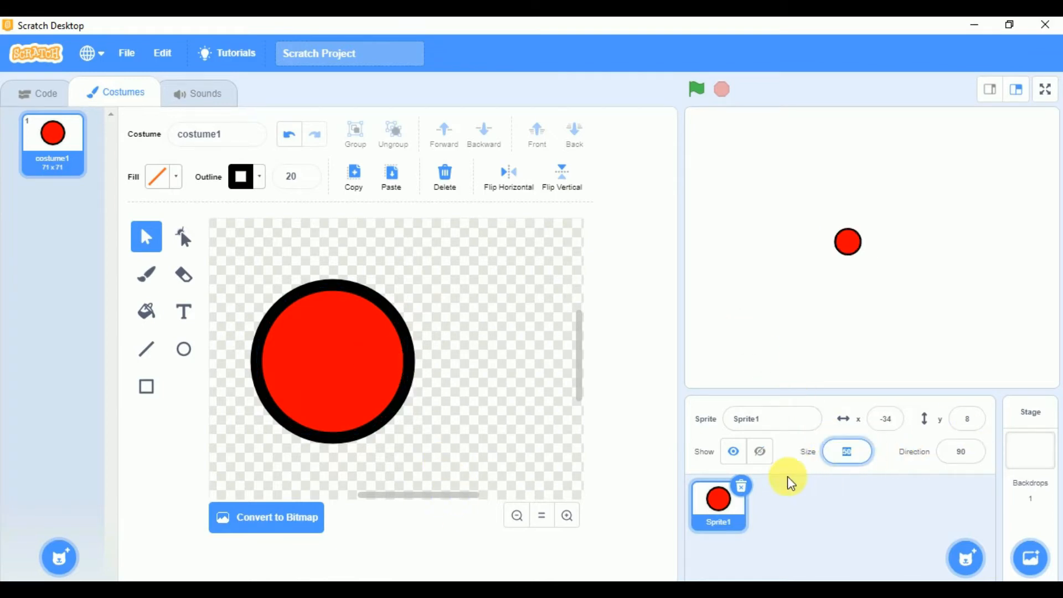
- Set the sprite's size to 120 and draw a black arm line, outline width 20, sloping down and outward from the circle's upper-right edge
text(120)
click(771, 331)
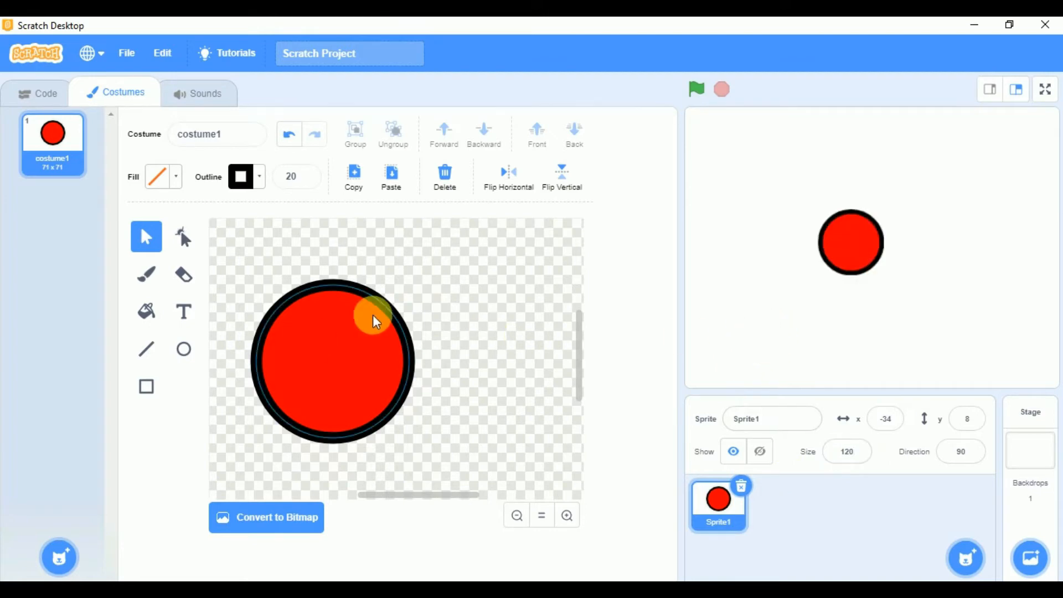
click(148, 349)
drag(389, 299, 463, 369)
click(145, 240)
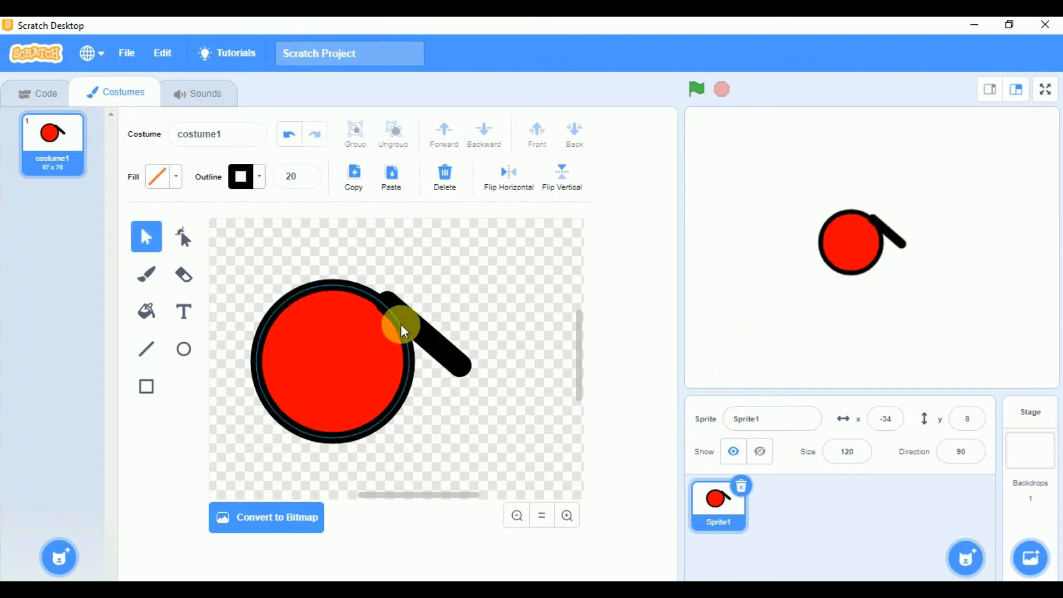
- Send the arm line behind the circle, rotating it to a shallower slope and moving it against the circle's upper-right edge
click(418, 332)
drag(419, 334, 421, 345)
click(570, 131)
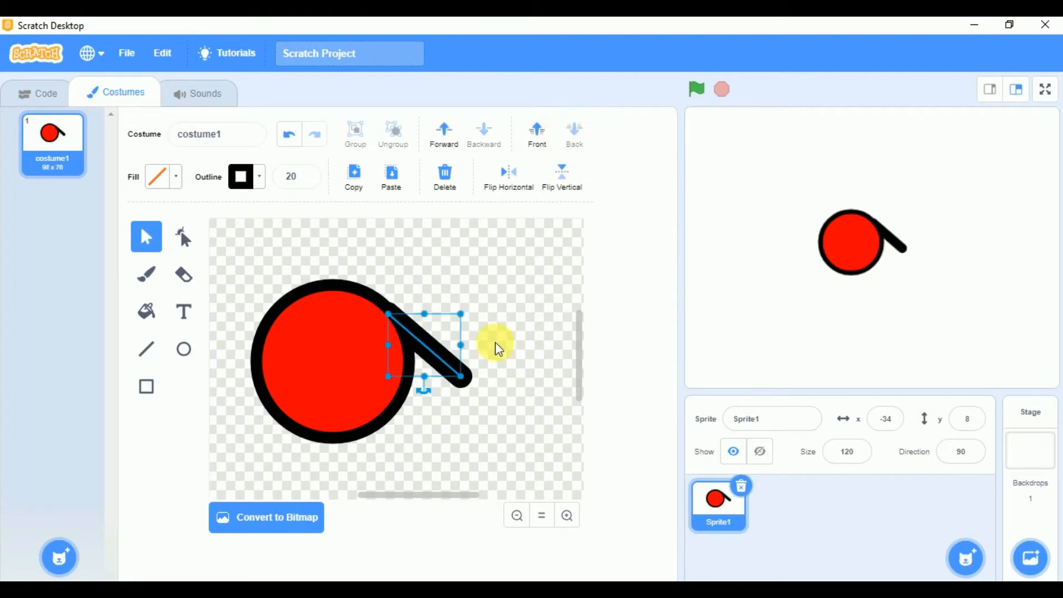
drag(435, 403, 445, 397)
drag(437, 351, 433, 344)
- Paste a copy of the arm, flip it vertically and place it behind the circle's lower-right edge as the second arm
click(391, 175)
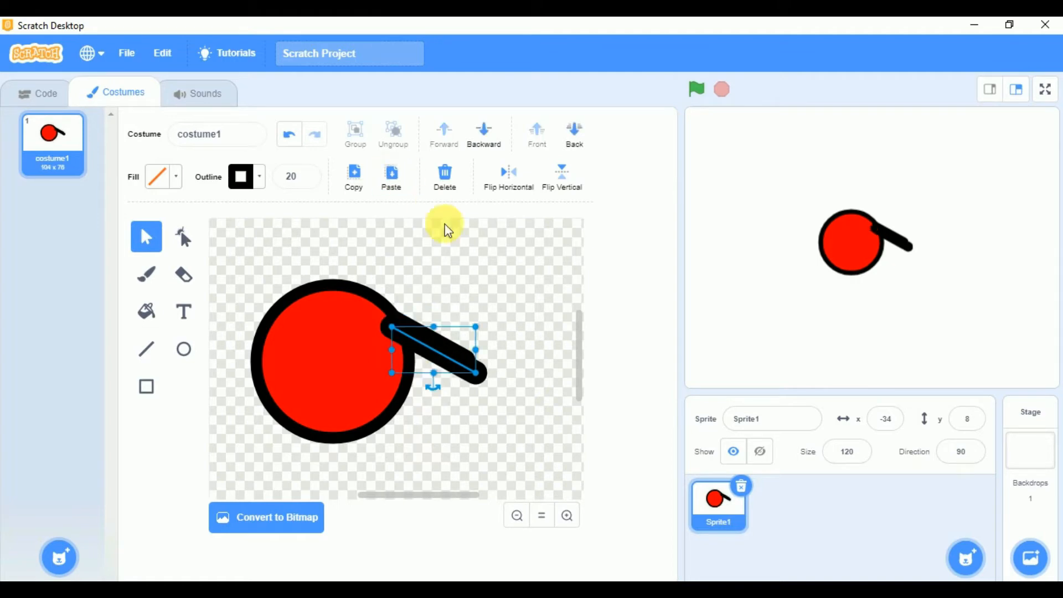
click(576, 168)
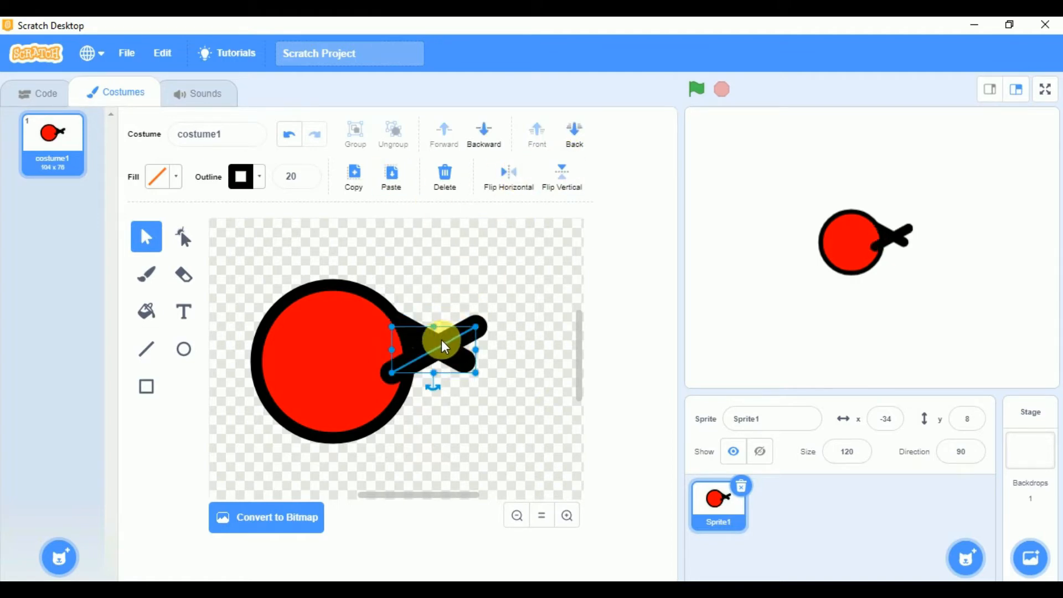
drag(445, 346, 431, 397)
click(573, 134)
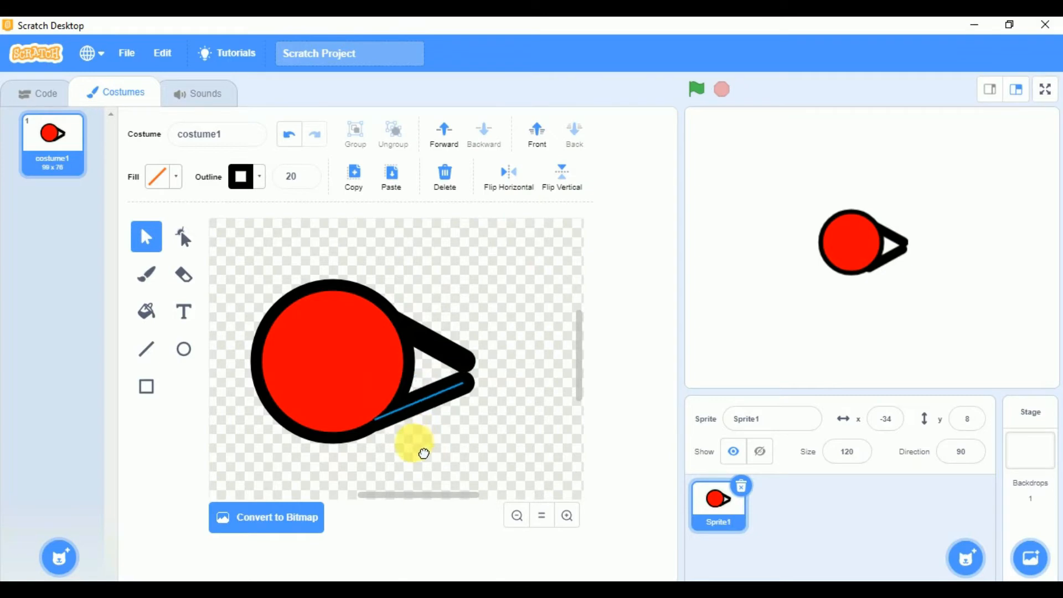
- Adjust the angles and positions of both arms so they converge with a small gap between their outer ends
click(439, 339)
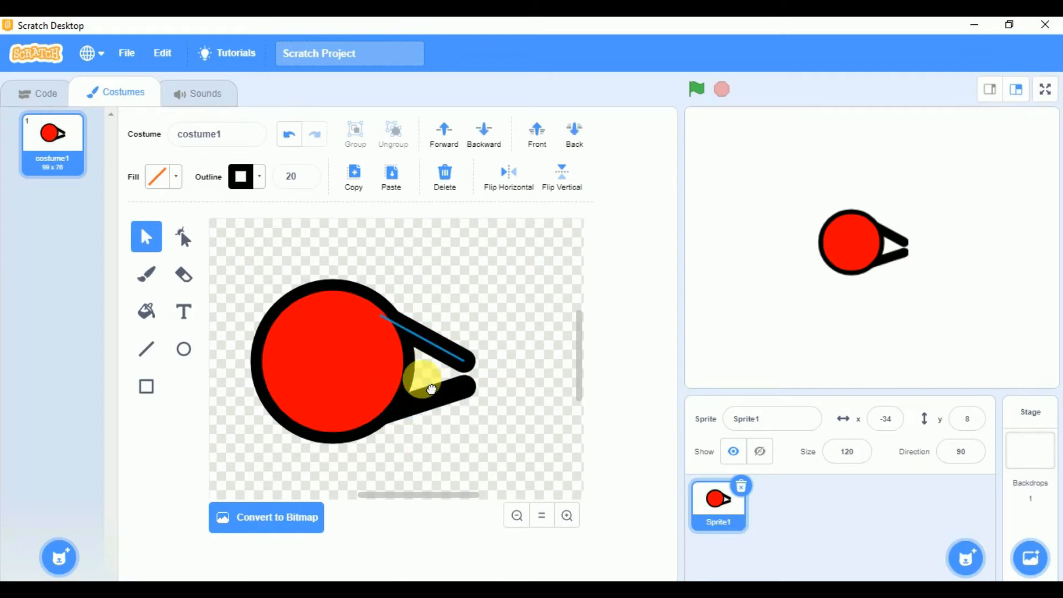
click(441, 361)
drag(435, 354, 430, 406)
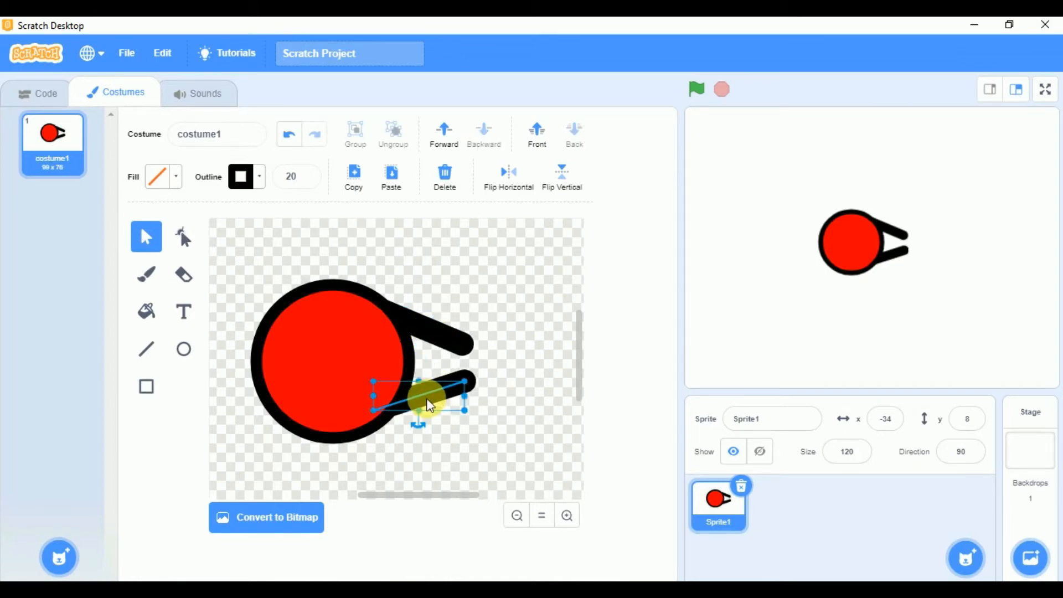
click(487, 280)
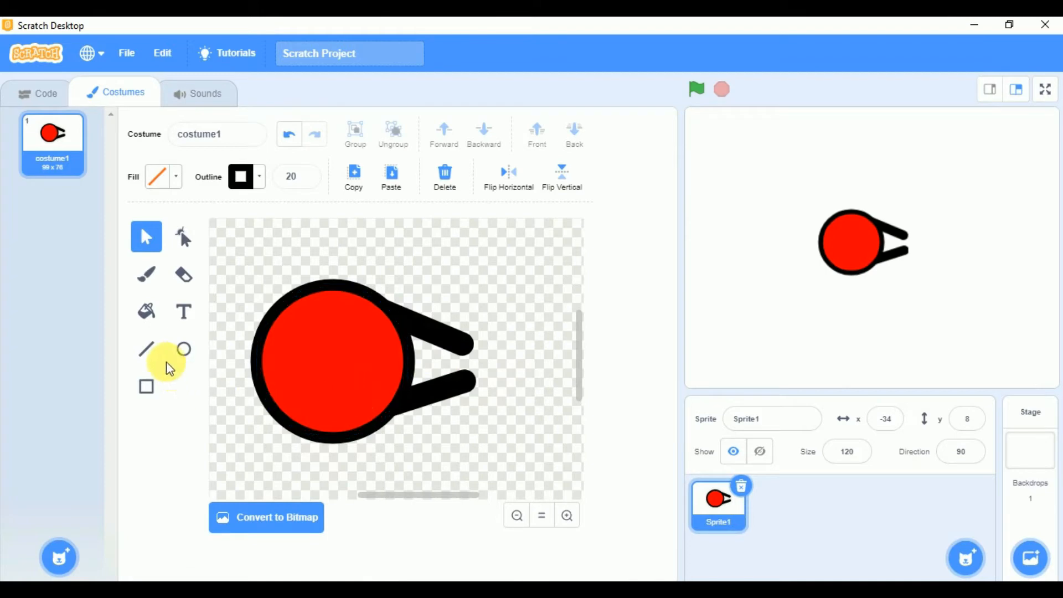
- Draw a gray rectangle at the outer ends of the arms, with no outline and a fill of saturation 0 and brightness 51
click(146, 386)
click(241, 177)
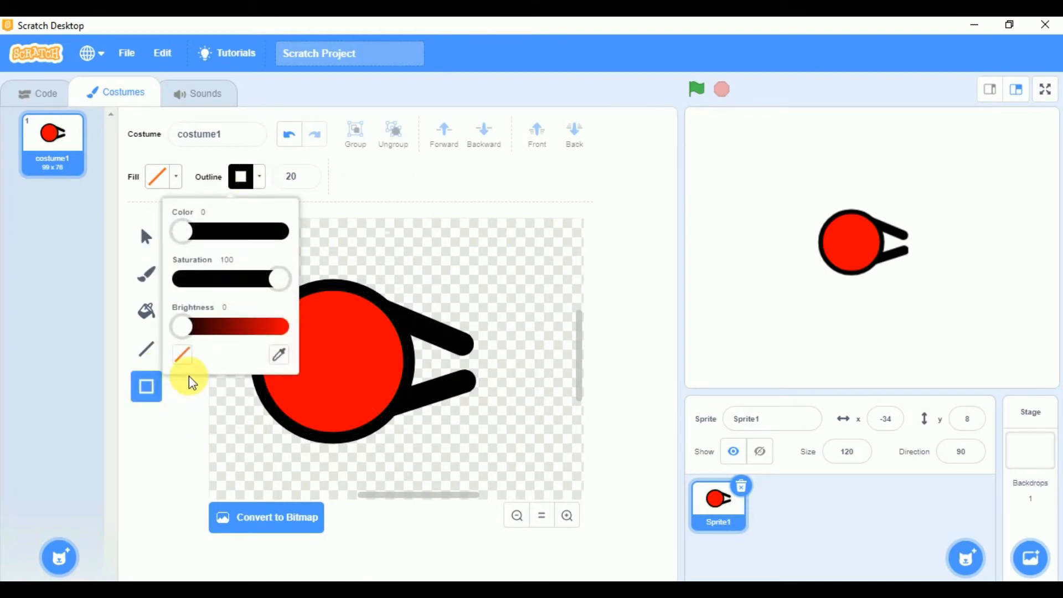
click(183, 354)
click(176, 178)
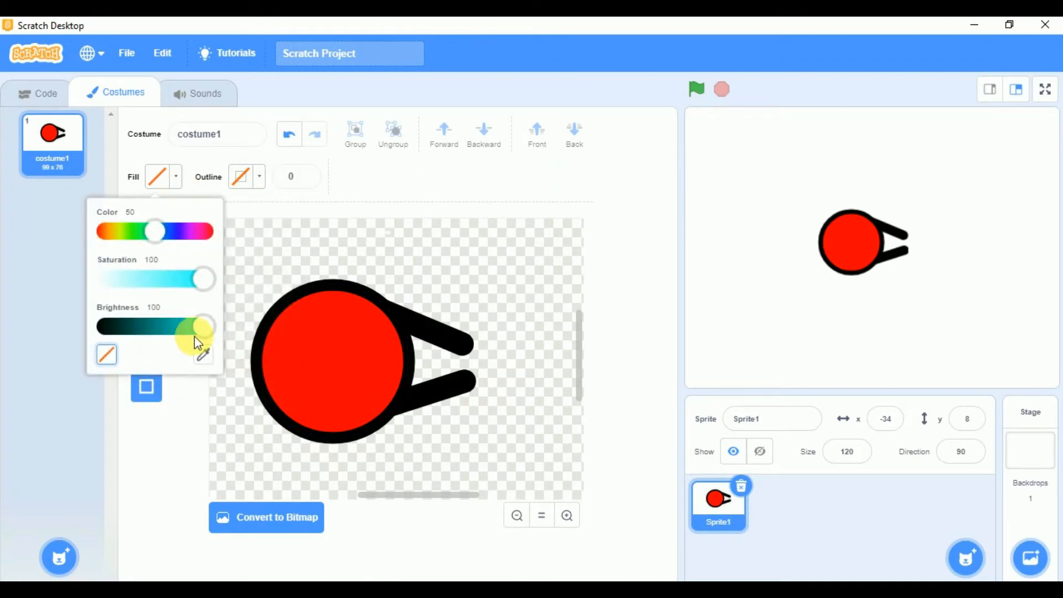
drag(197, 336, 157, 344)
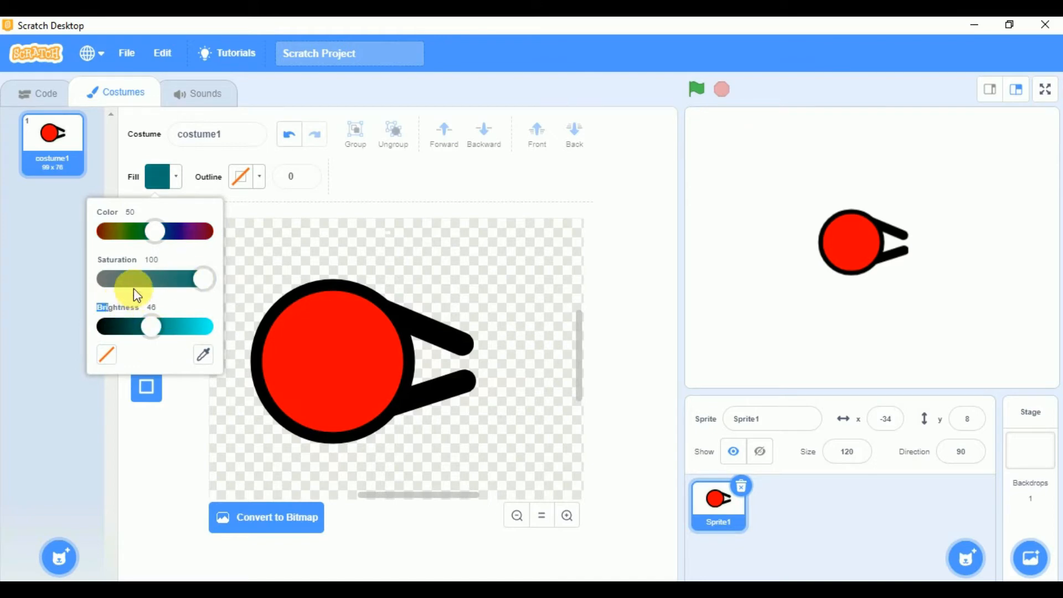
click(111, 277)
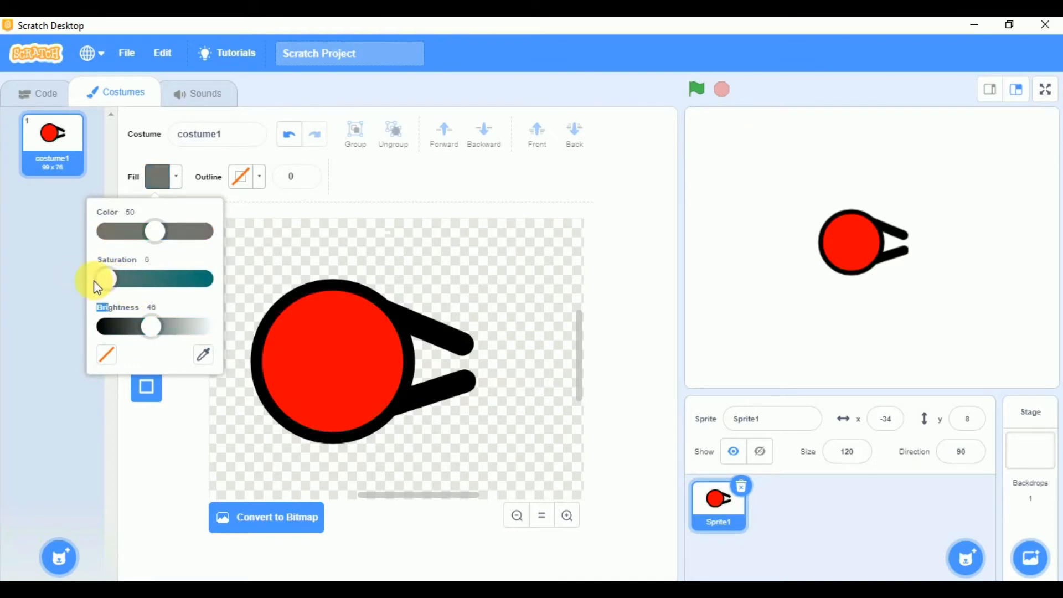
click(145, 331)
drag(153, 332, 168, 336)
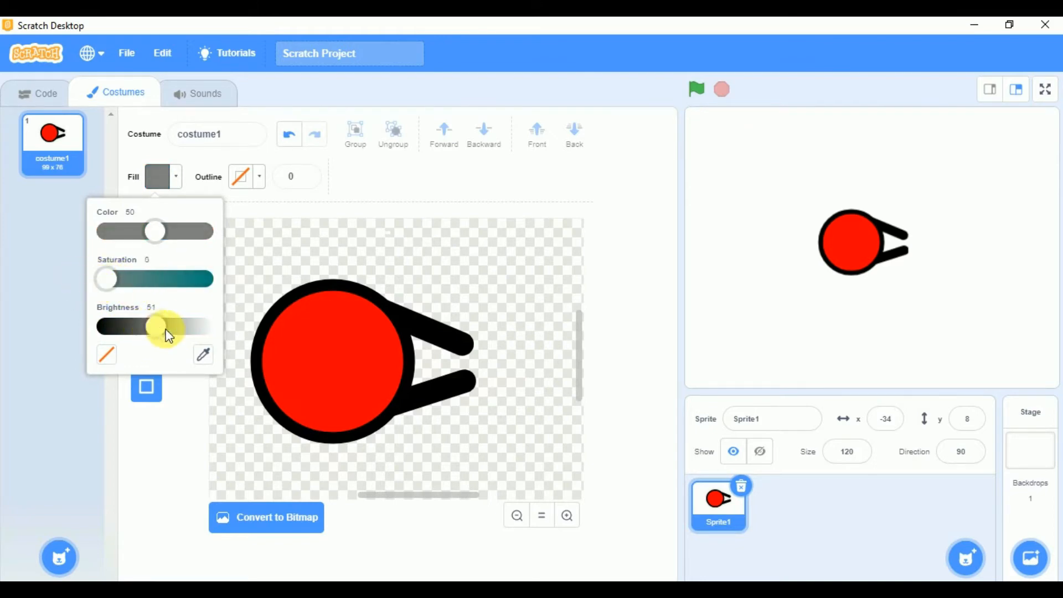
drag(466, 340, 497, 361)
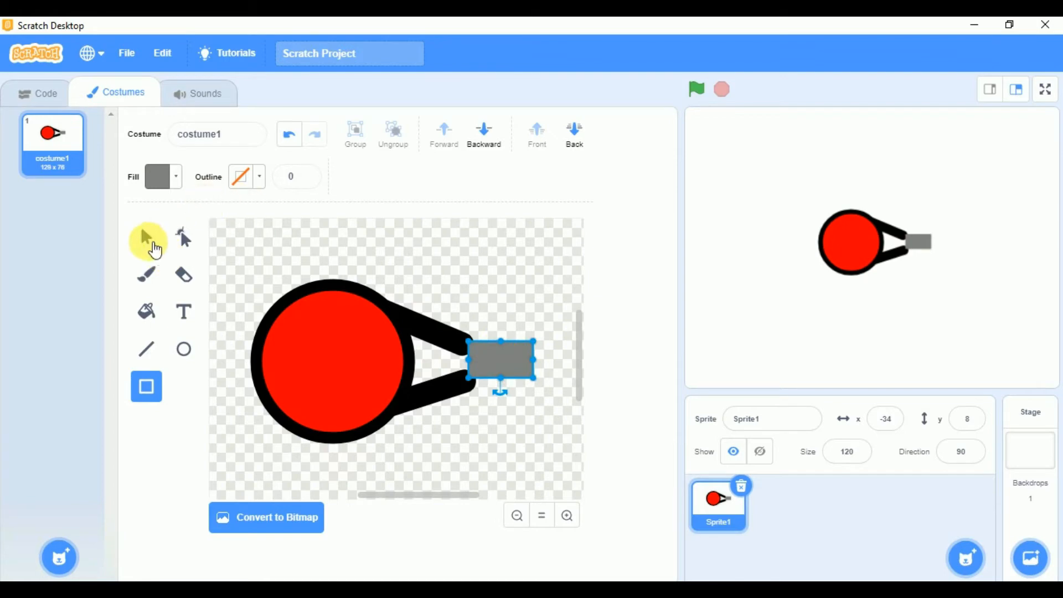
click(146, 237)
click(381, 185)
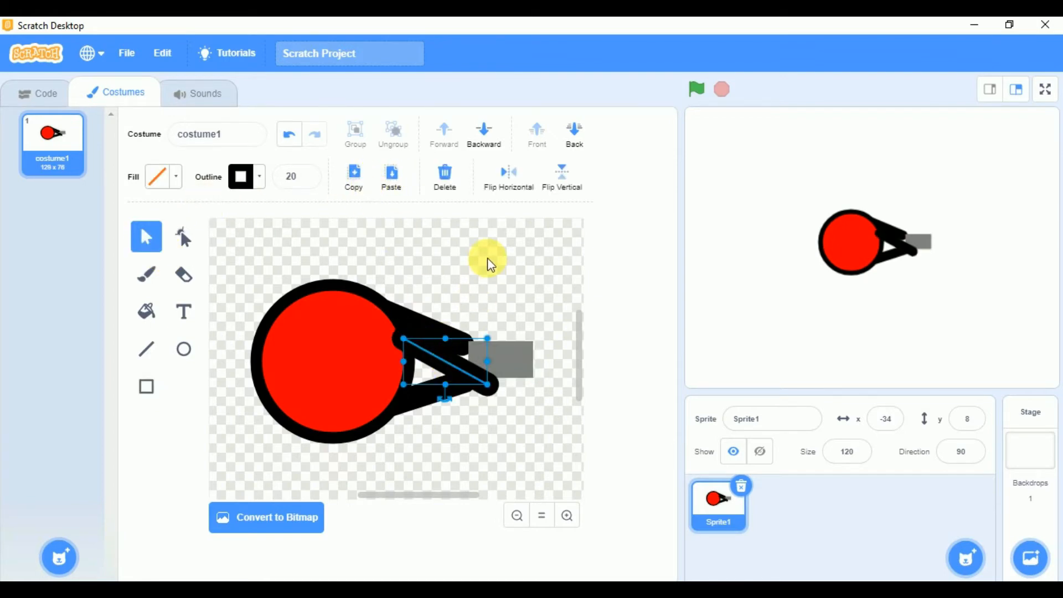
key(Delete)
- Duplicate the gray rectangle, move the copy between the arms and shrink it to about half its width and height
click(496, 362)
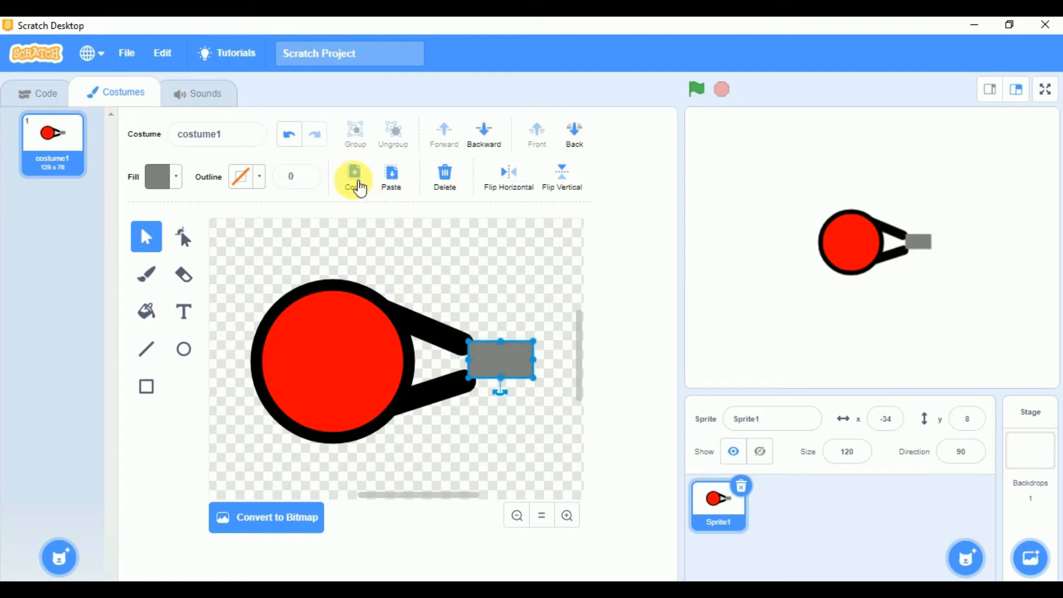
click(356, 183)
click(391, 179)
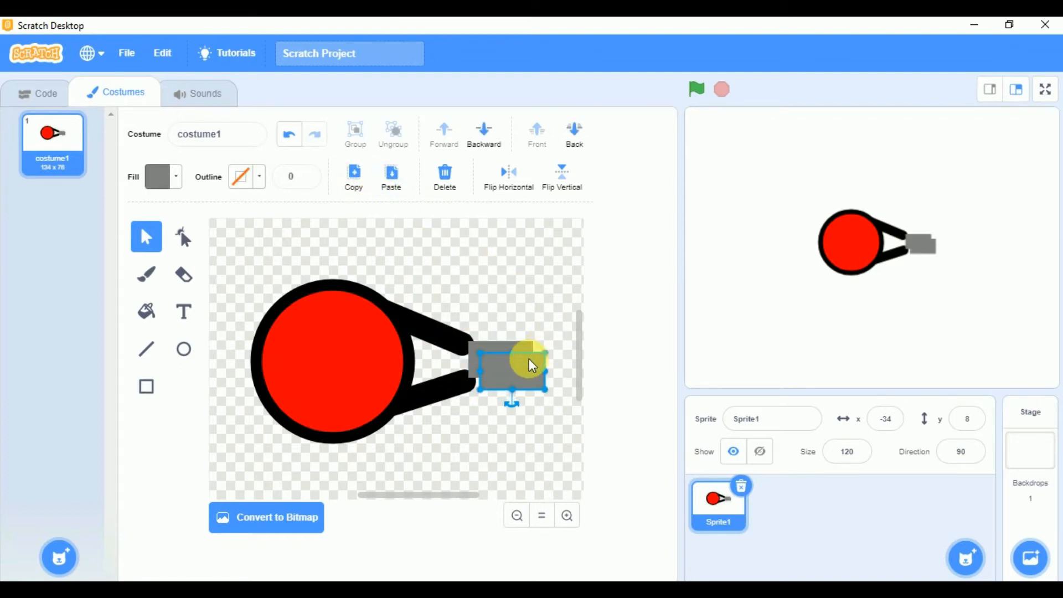
drag(527, 361, 422, 363)
click(414, 358)
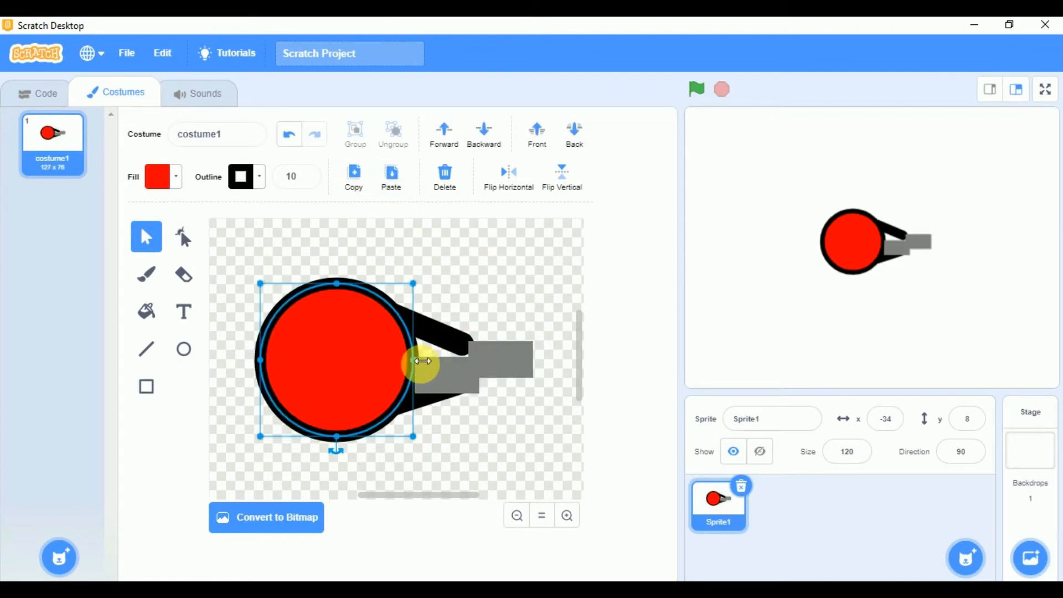
key(ctrl+z)
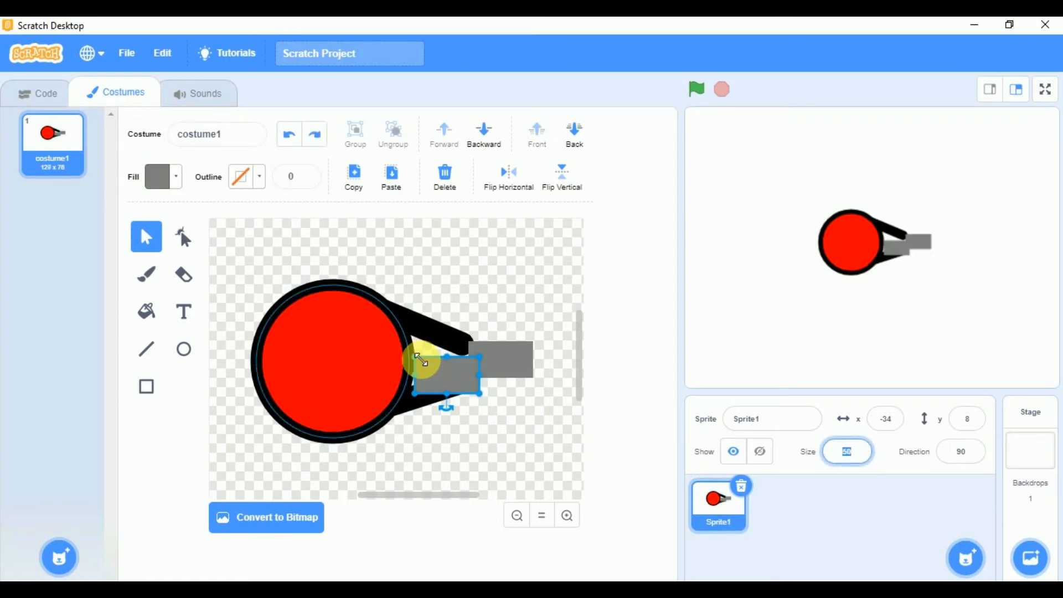
drag(459, 378, 461, 390)
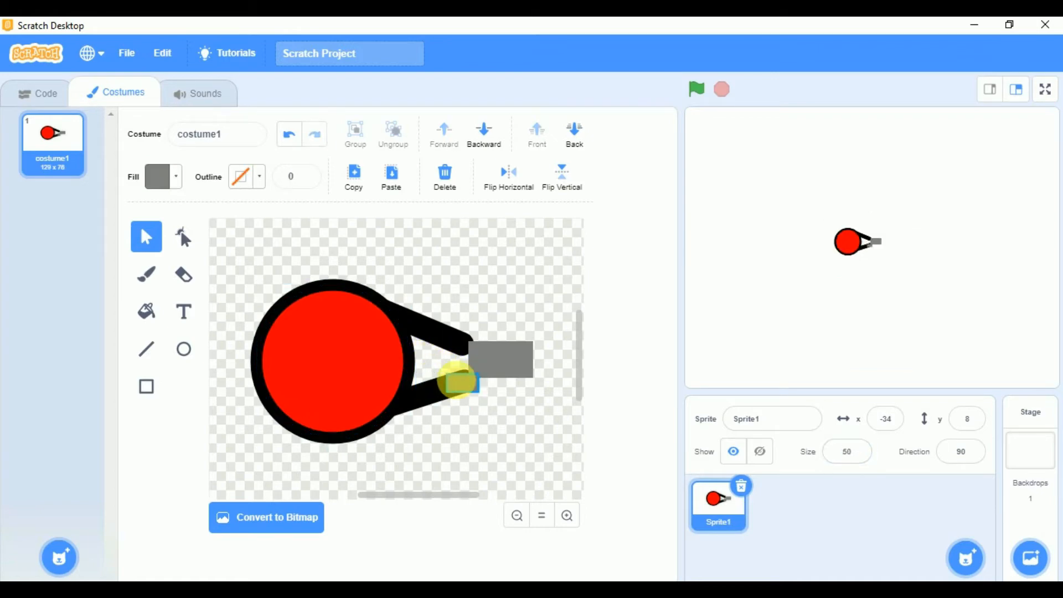
- Position the small gray rectangle between the arm ends, overlapping the large rectangle's inner end, and send it to the back
click(467, 370)
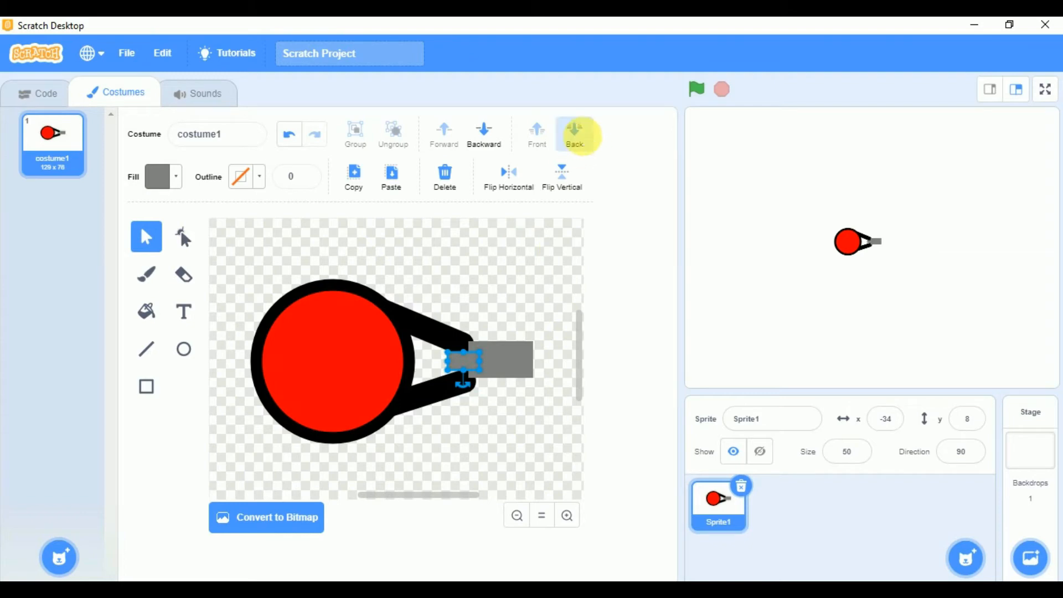
click(574, 133)
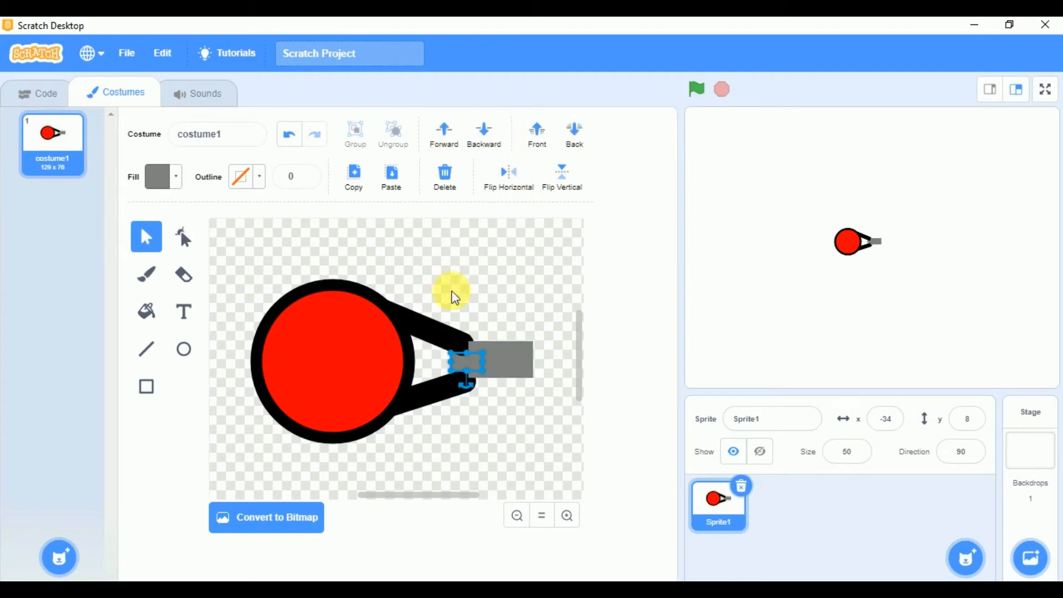
click(537, 133)
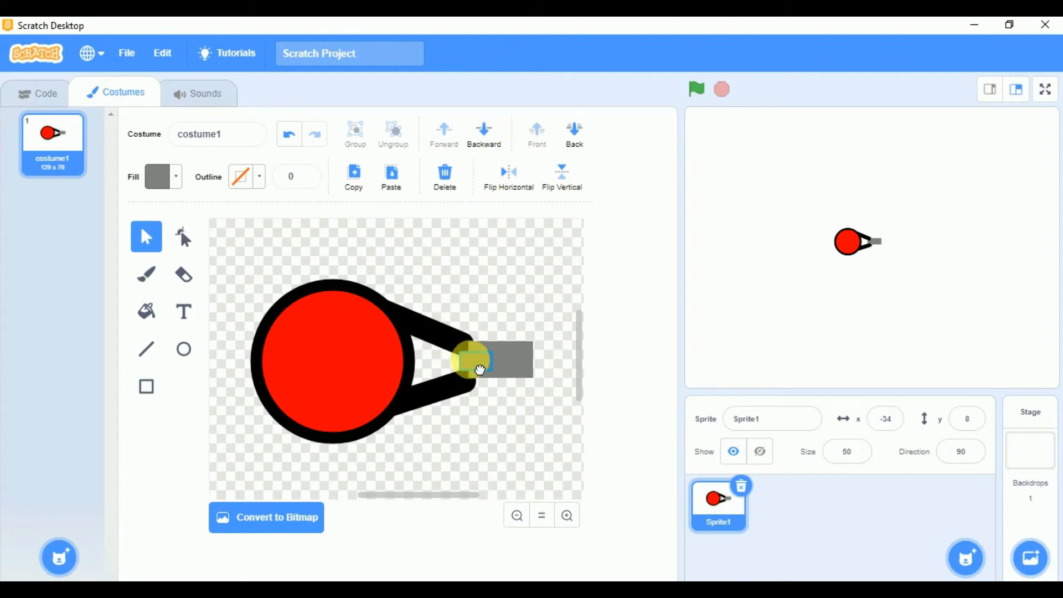
click(579, 139)
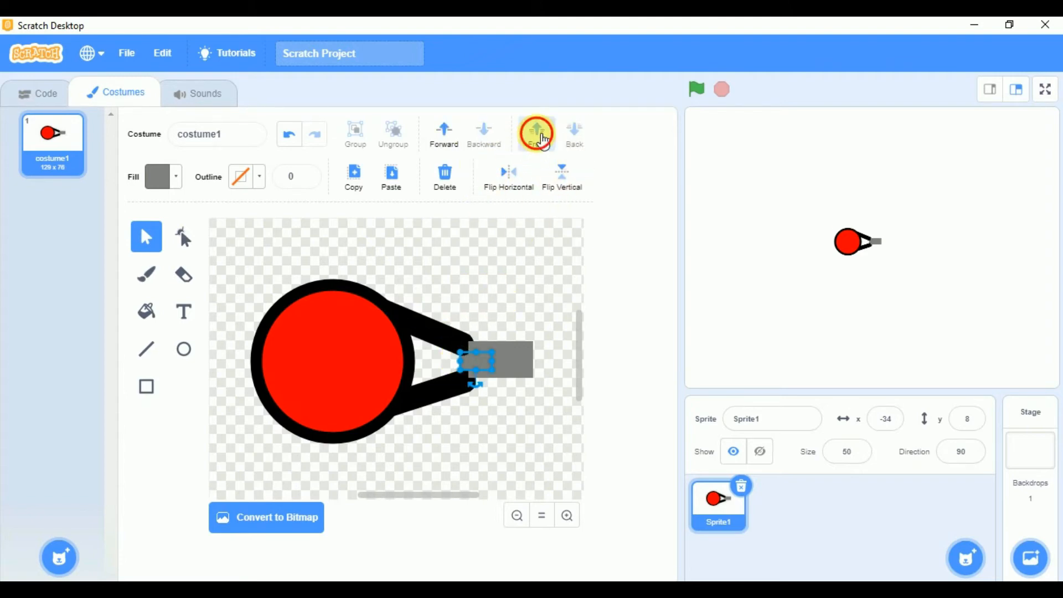
click(537, 133)
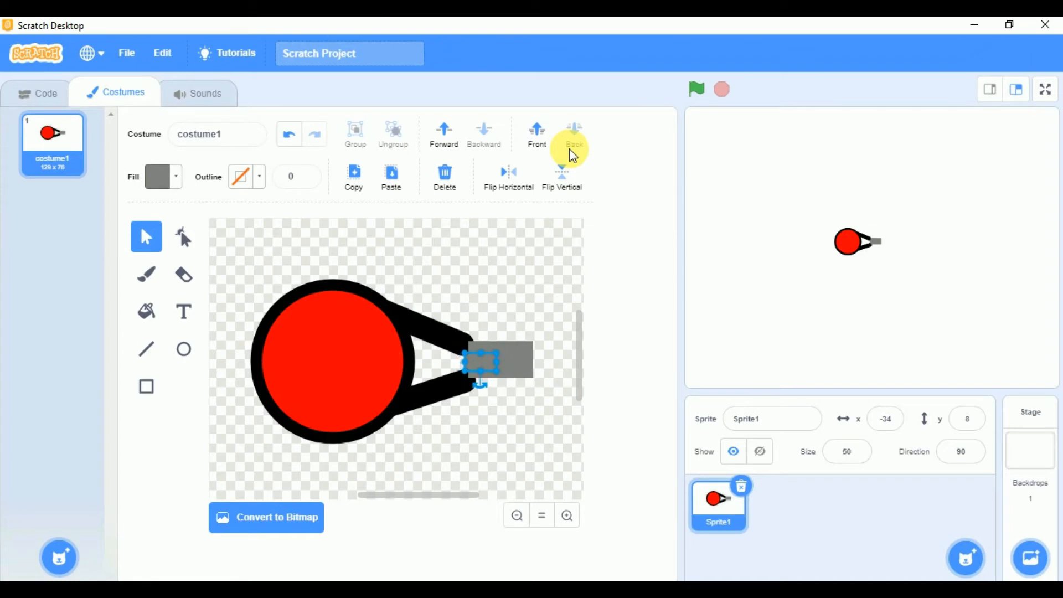
click(507, 366)
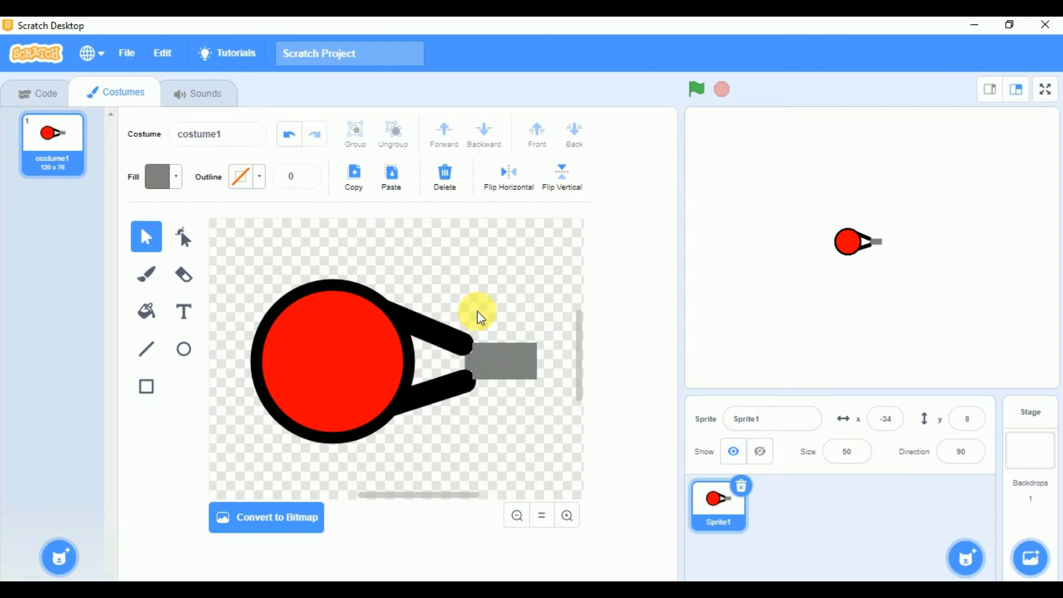
- Lighten the small rectangle's gray fill to brightness 66 and fine-tune its position behind the large rectangle
click(469, 372)
click(159, 176)
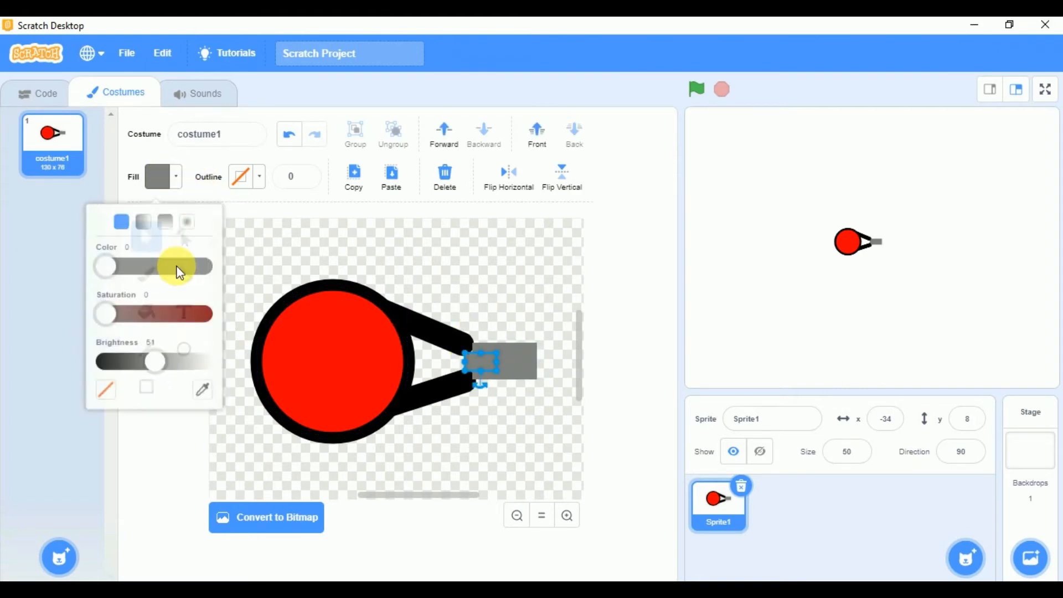
drag(155, 353, 175, 358)
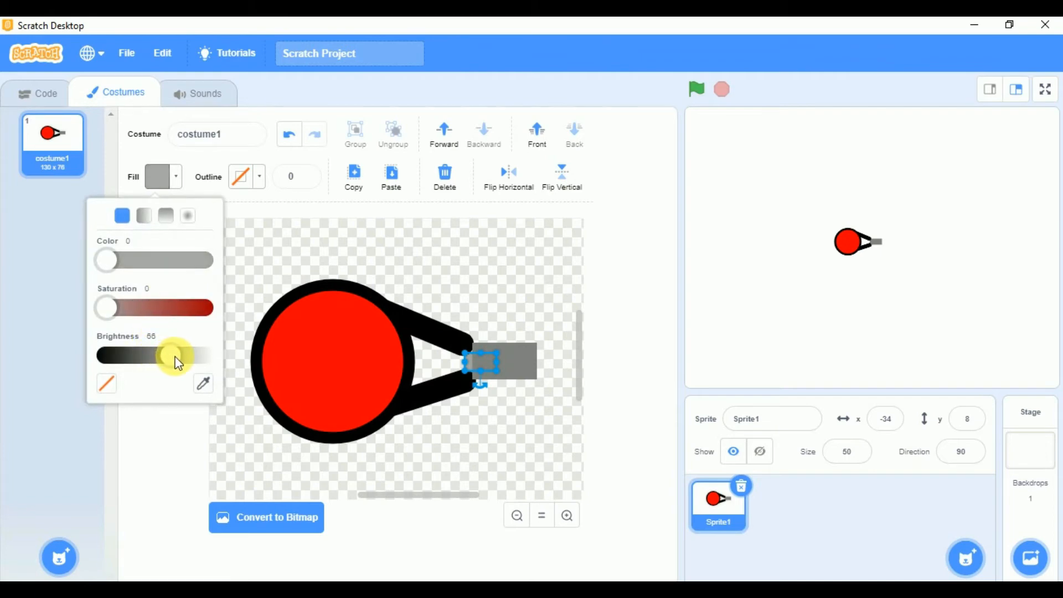
click(321, 255)
click(466, 364)
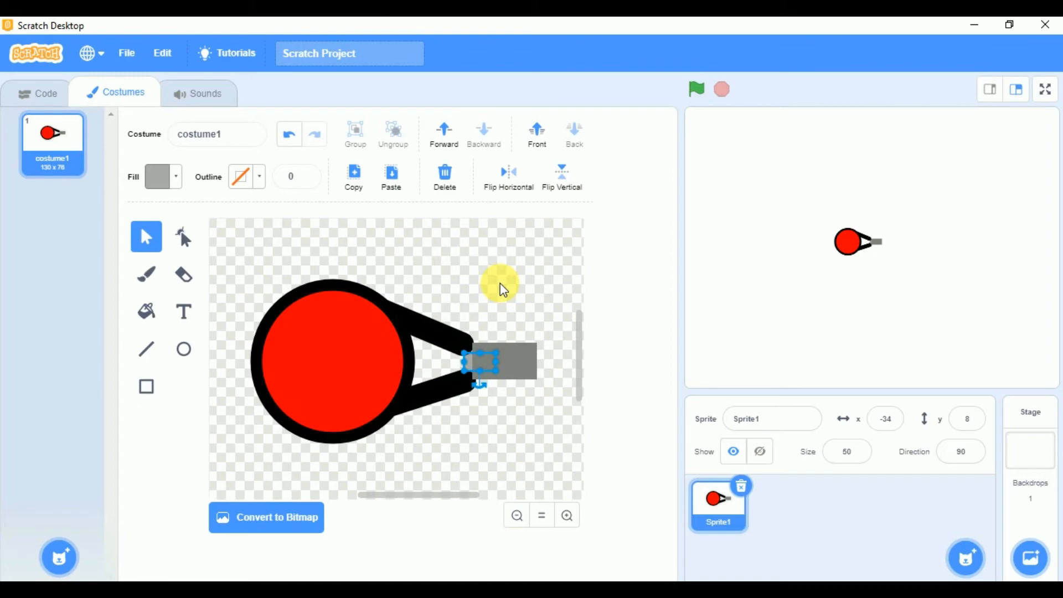
click(493, 292)
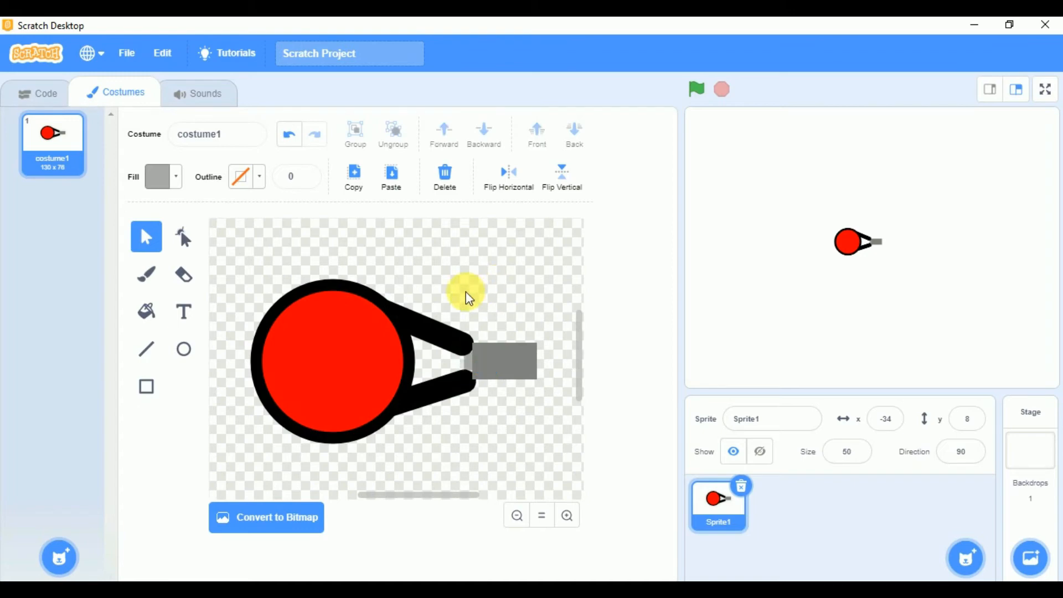
- Try a size of 120 for the player sprite, and settle on a size of 100
click(843, 458)
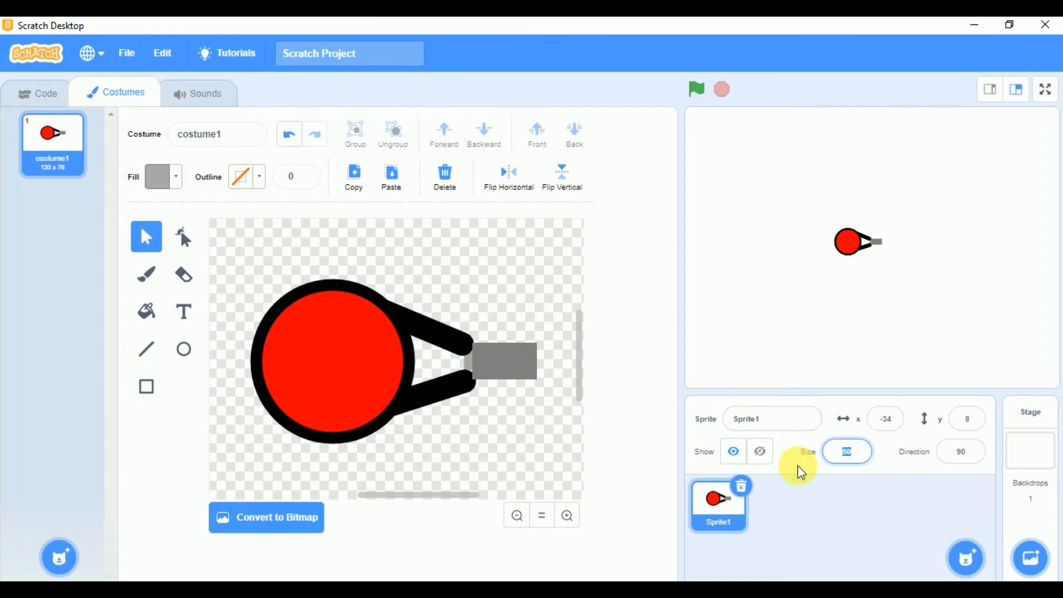
text(120)
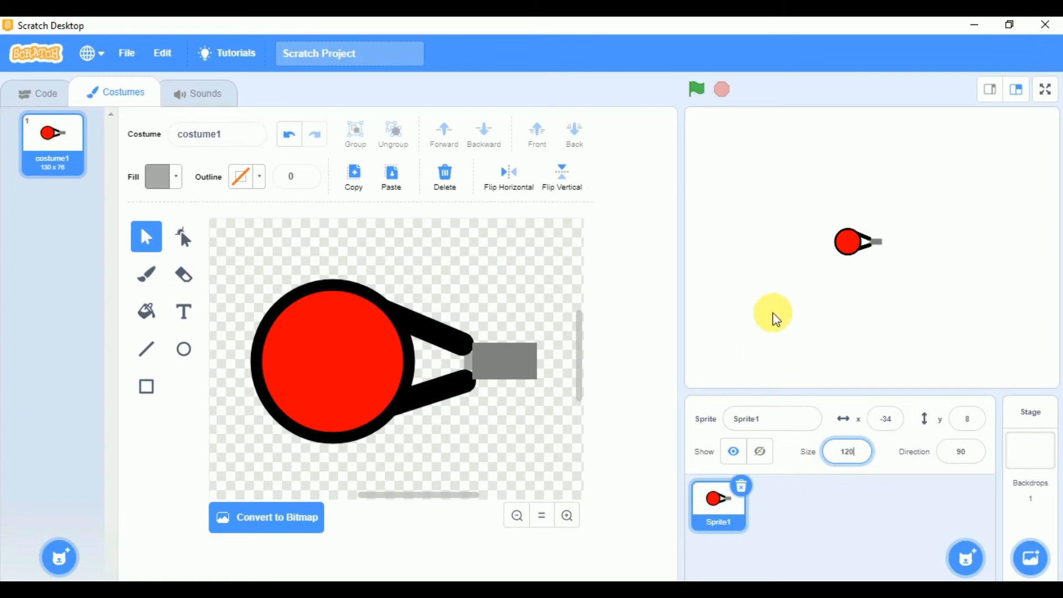
key(Return)
click(855, 451)
text(100)
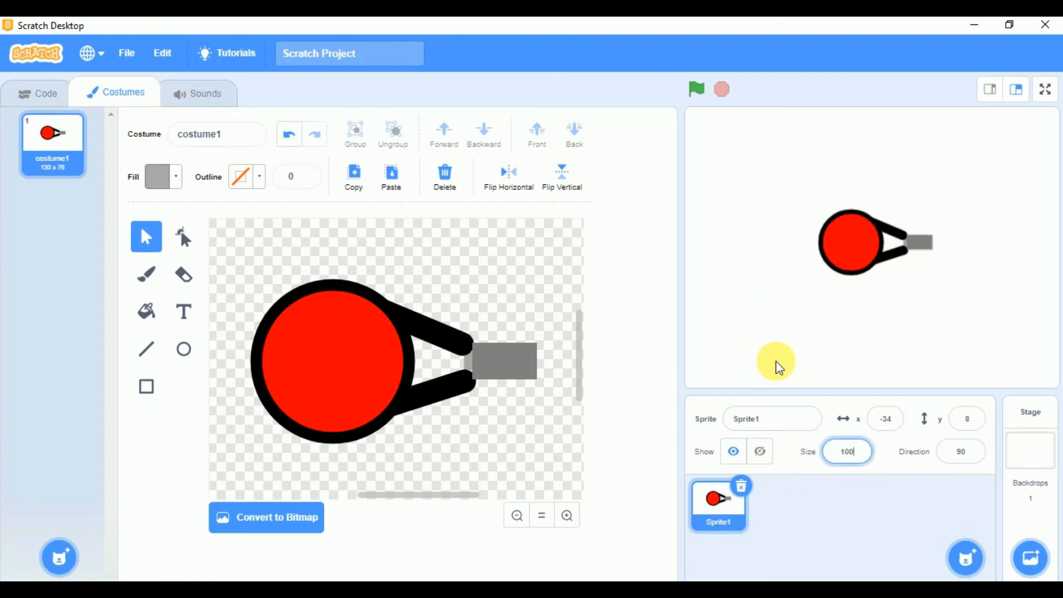
click(776, 363)
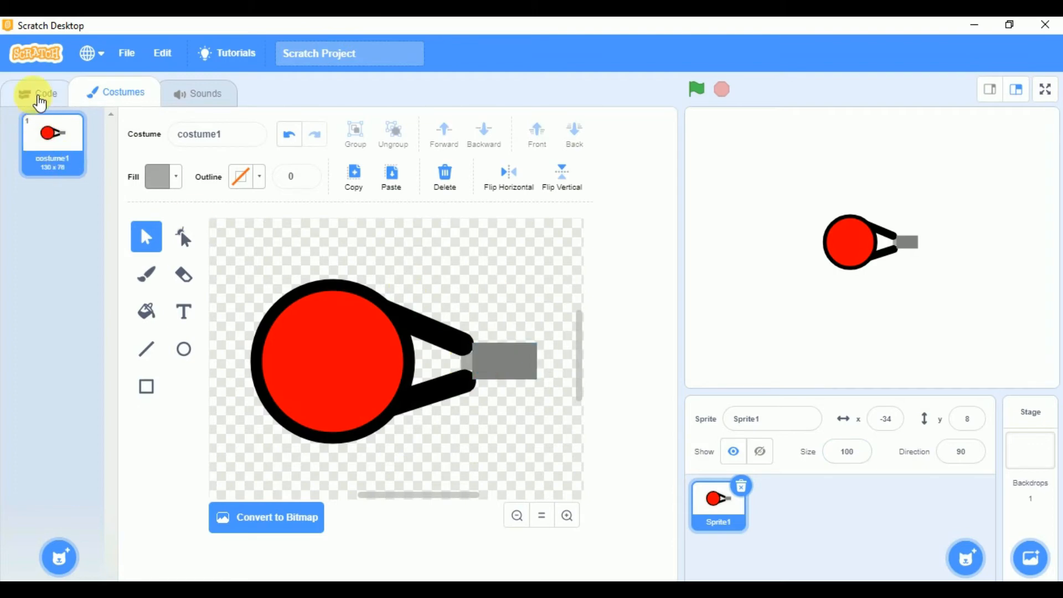
- Start the player sprite's script with a green-flag event, a forever loop and an empty if-then block inside the loop
click(40, 102)
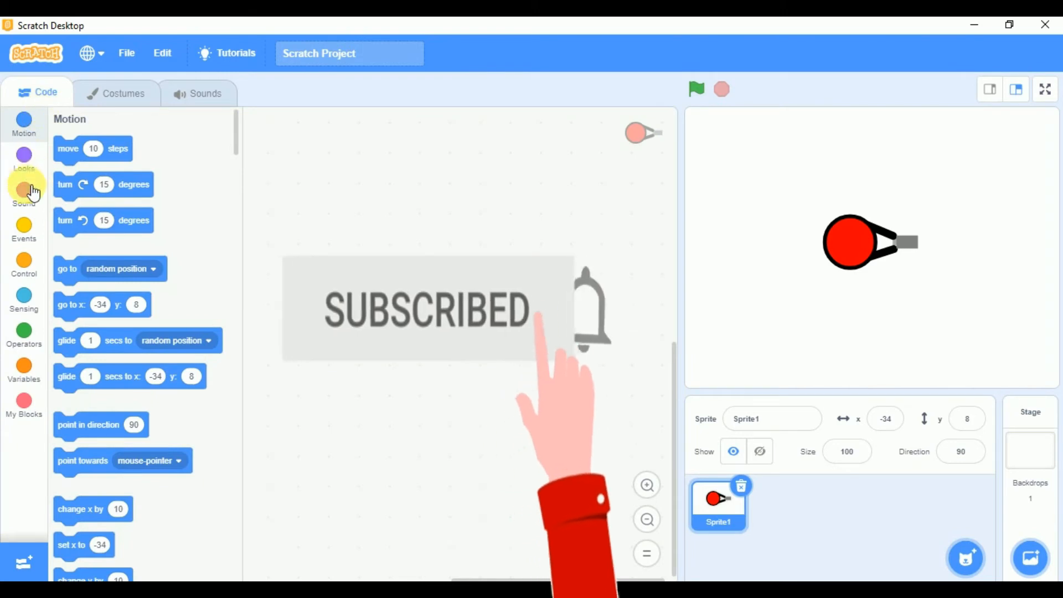
click(31, 235)
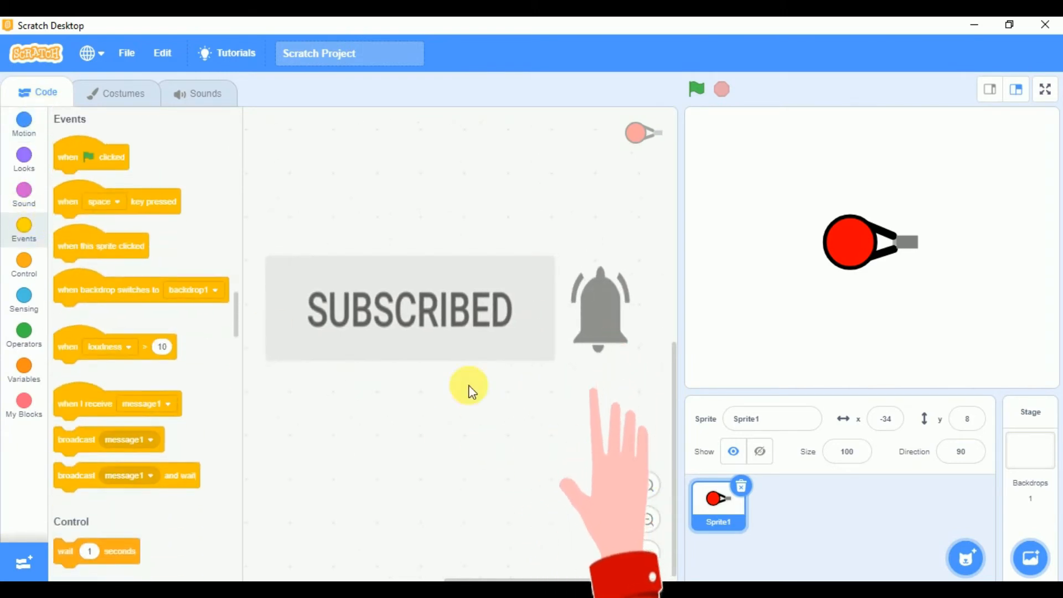
drag(94, 157, 354, 185)
click(24, 264)
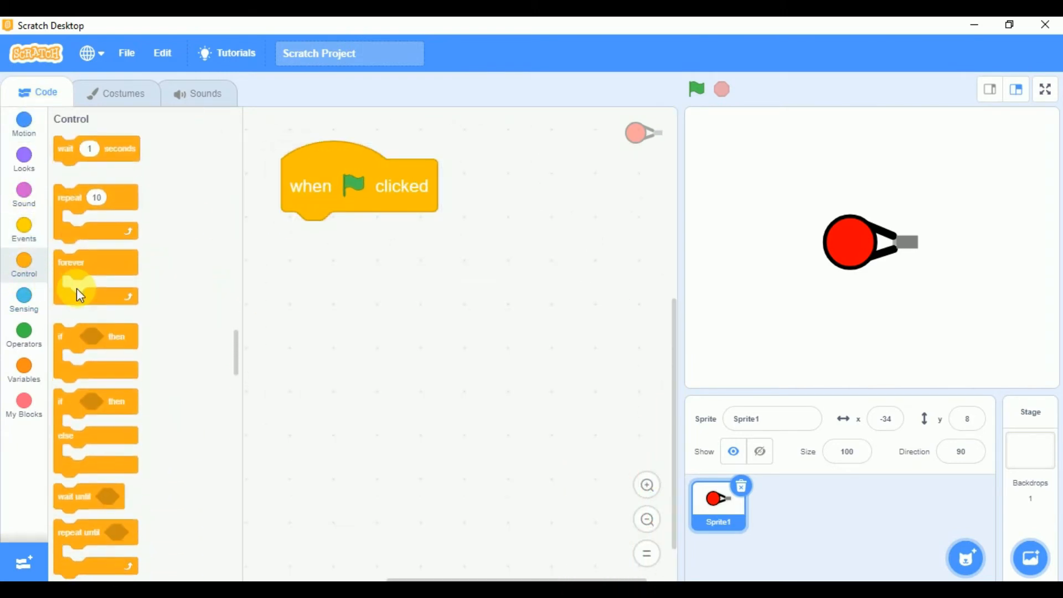
drag(77, 288, 361, 226)
drag(123, 346, 346, 287)
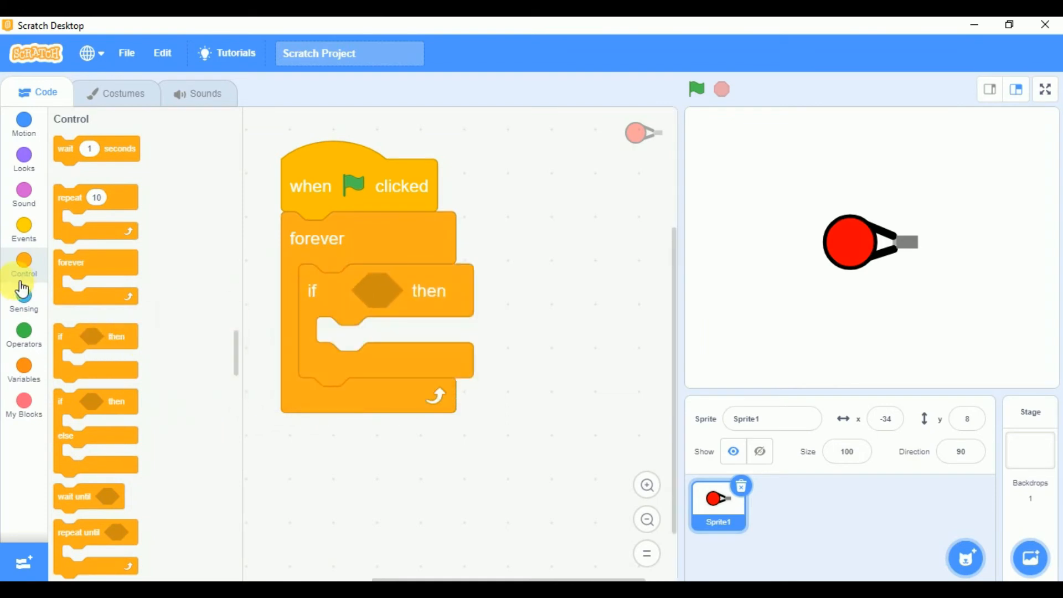
- Add a key-pressed check as the if block's condition and set its key to up arrow
click(23, 298)
drag(71, 343, 371, 299)
click(427, 292)
click(413, 386)
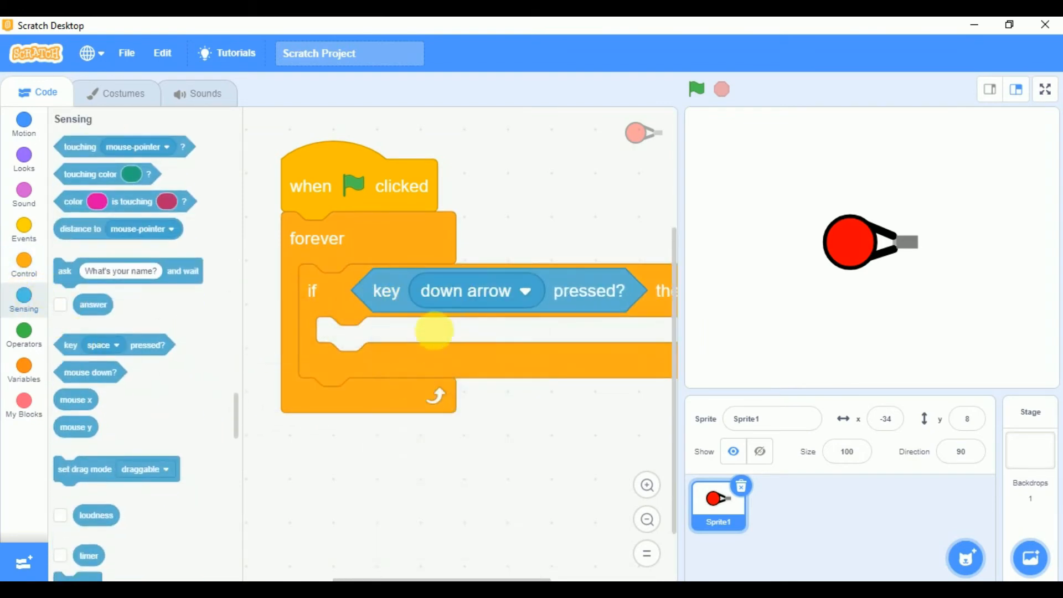
click(443, 292)
click(424, 371)
- Place a move 10 steps block inside the up-arrow condition
click(23, 157)
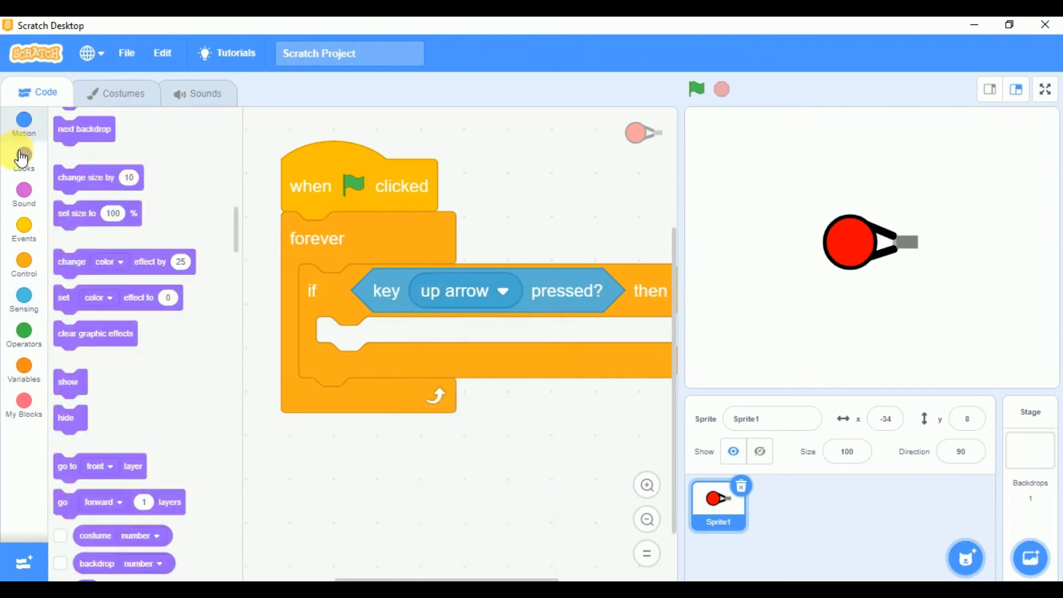
drag(75, 158, 360, 367)
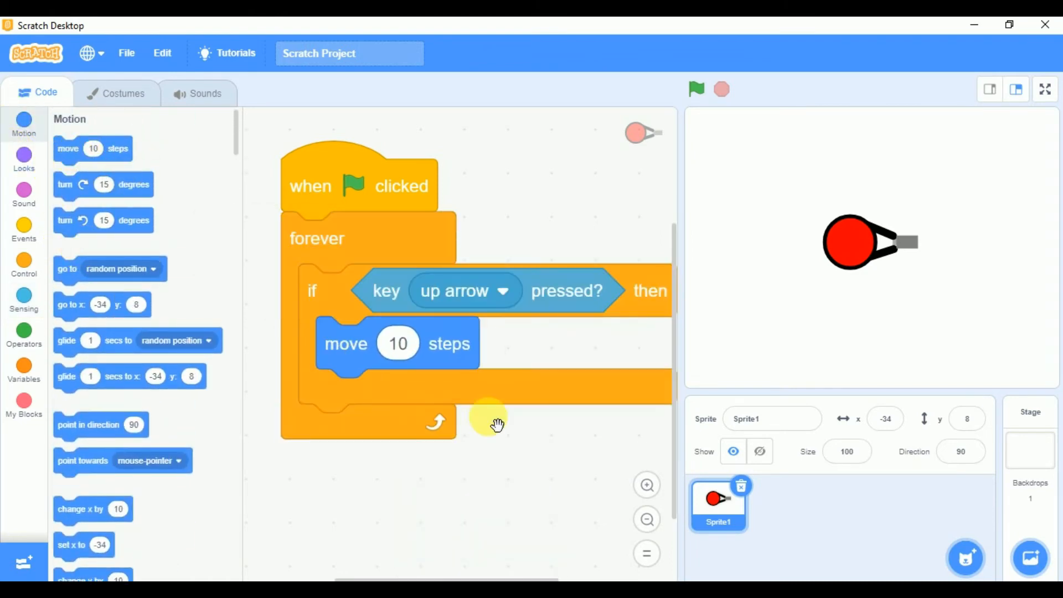
click(645, 520)
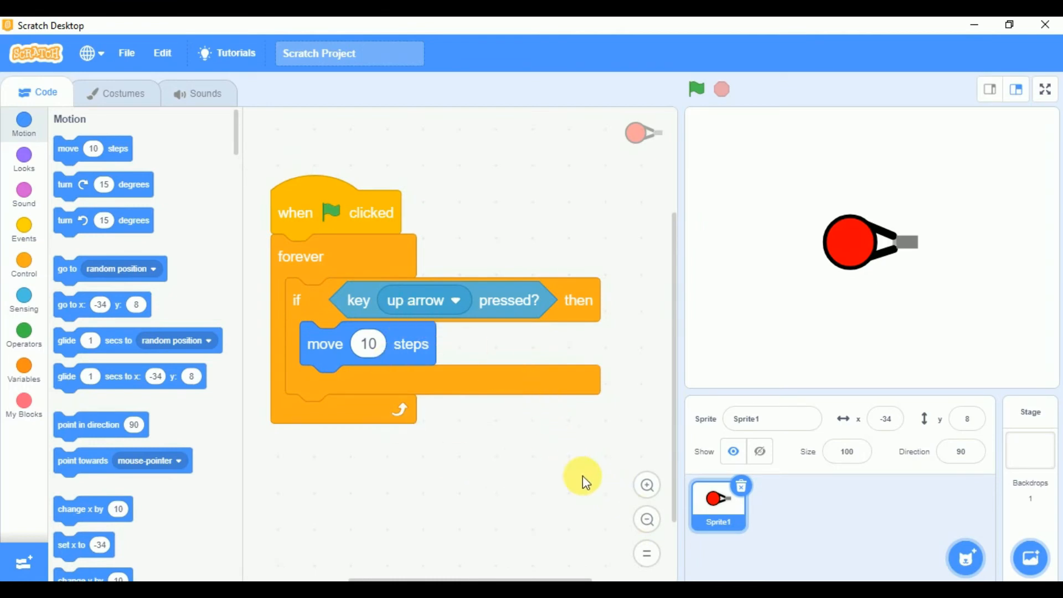
- Duplicate the up-arrow if block below itself, change the copy's key to down arrow and its movement to -10 steps
right_click(296, 301)
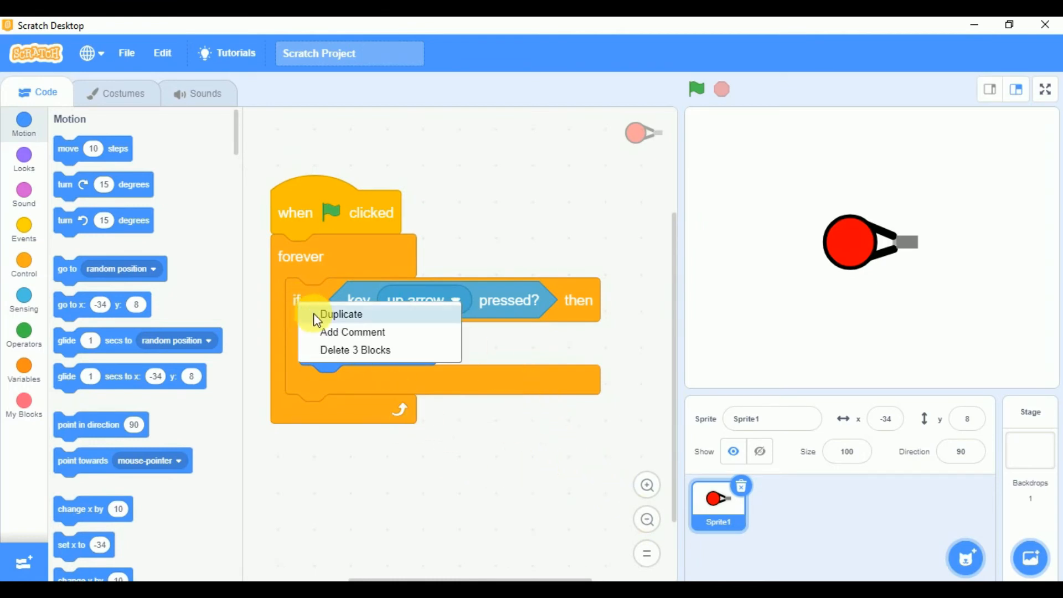
click(316, 311)
click(303, 431)
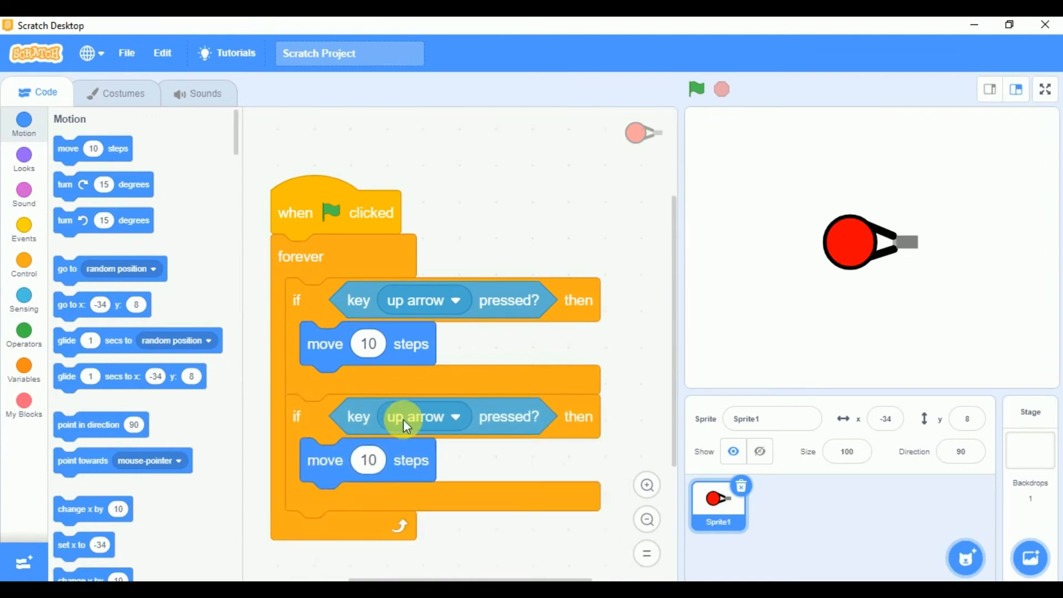
click(413, 419)
click(376, 223)
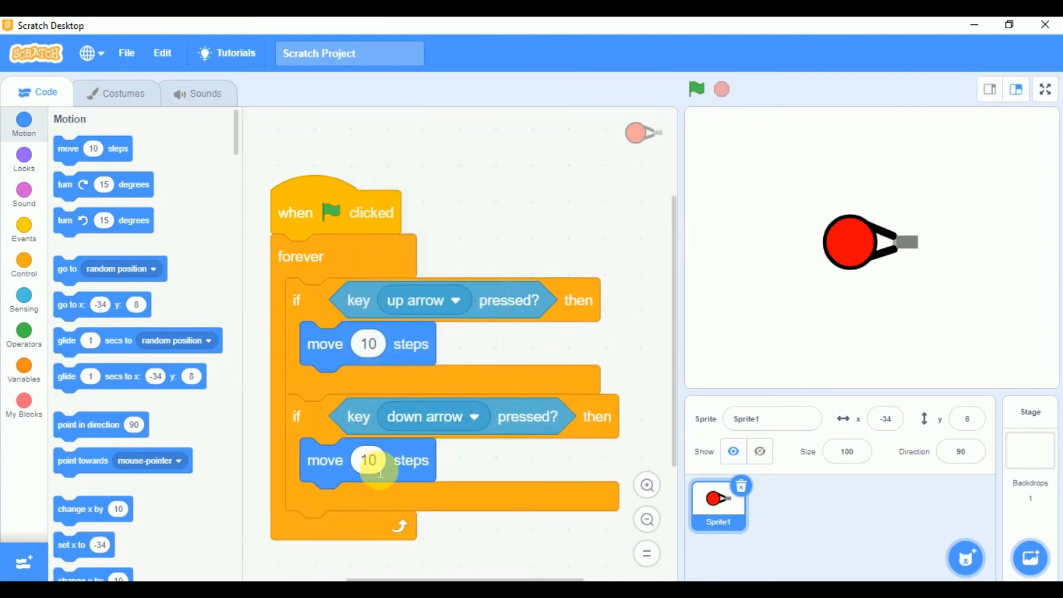
click(488, 170)
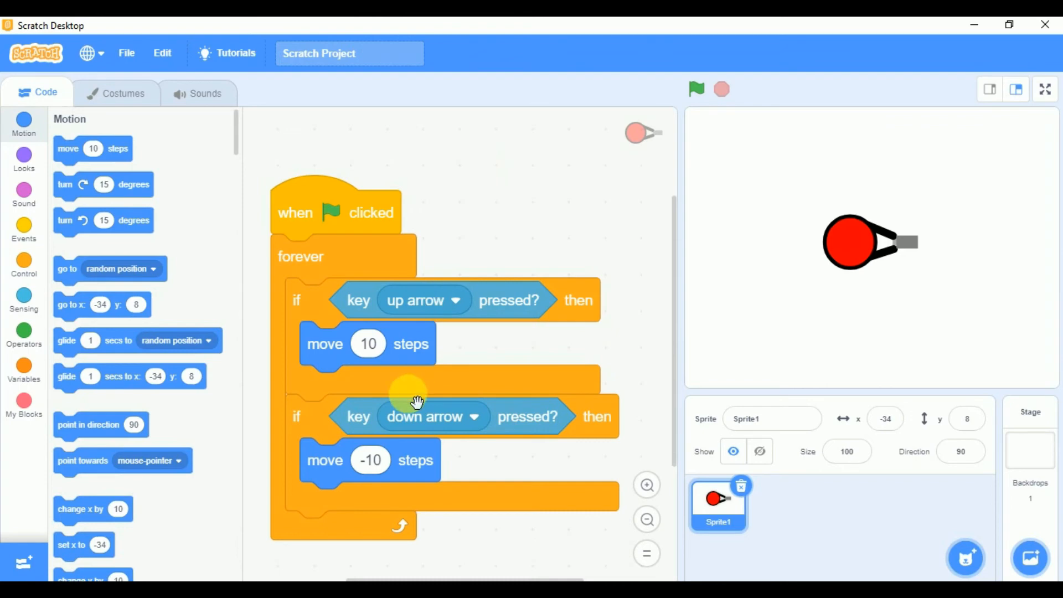
- Duplicate both arrow-key if blocks to the end of the forever loop and remove the move blocks from the copies
scroll(418, 402, down, 3)
right_click(304, 218)
click(339, 225)
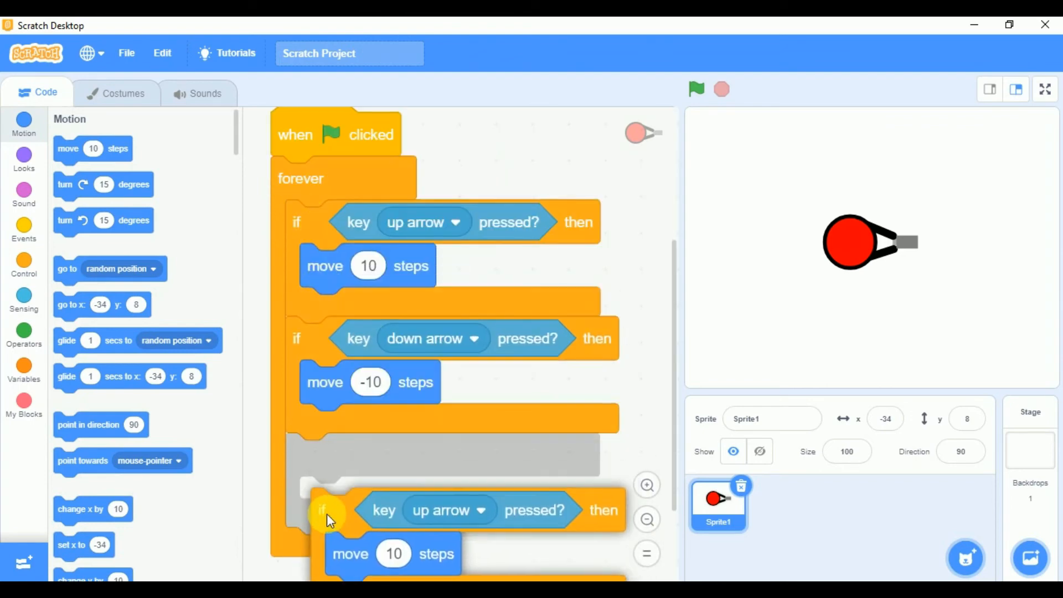
click(320, 463)
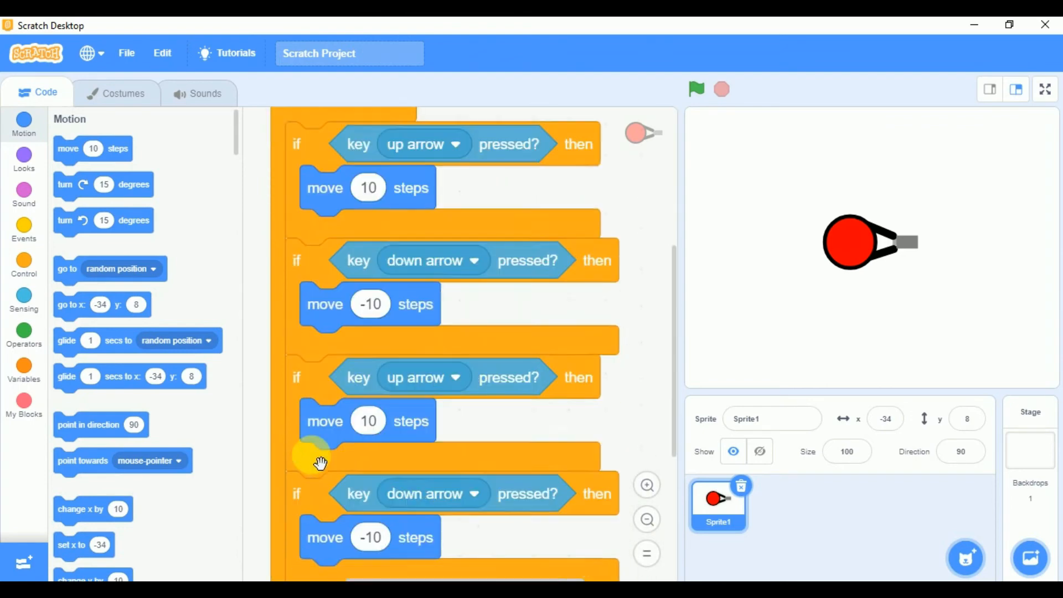
scroll(320, 463, down, 2)
drag(330, 354, 87, 448)
drag(360, 446, 92, 504)
- Set the keys of the two empty if blocks to right arrow and left arrow
click(429, 307)
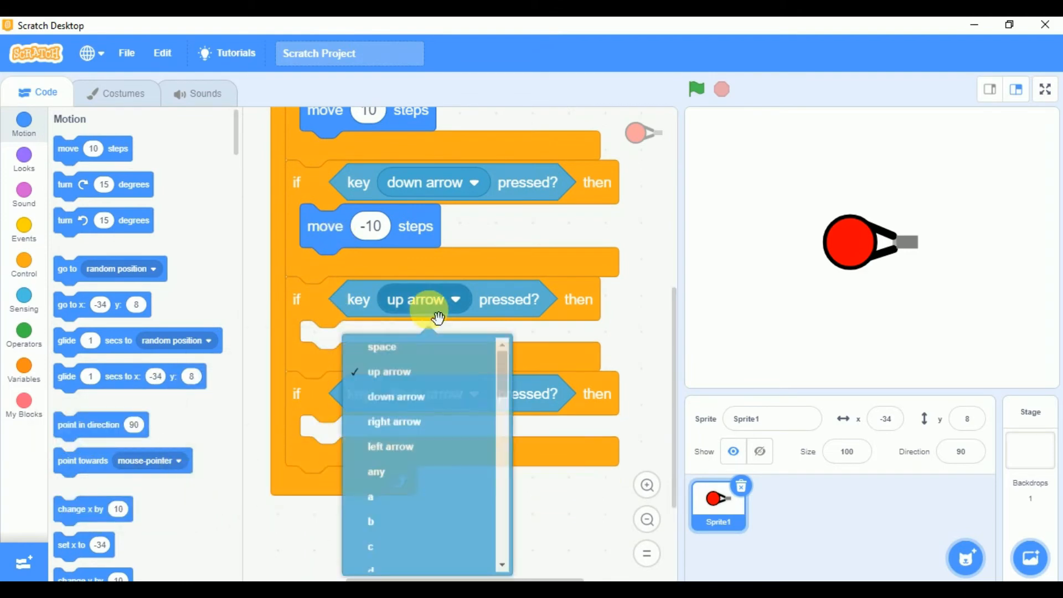
click(406, 424)
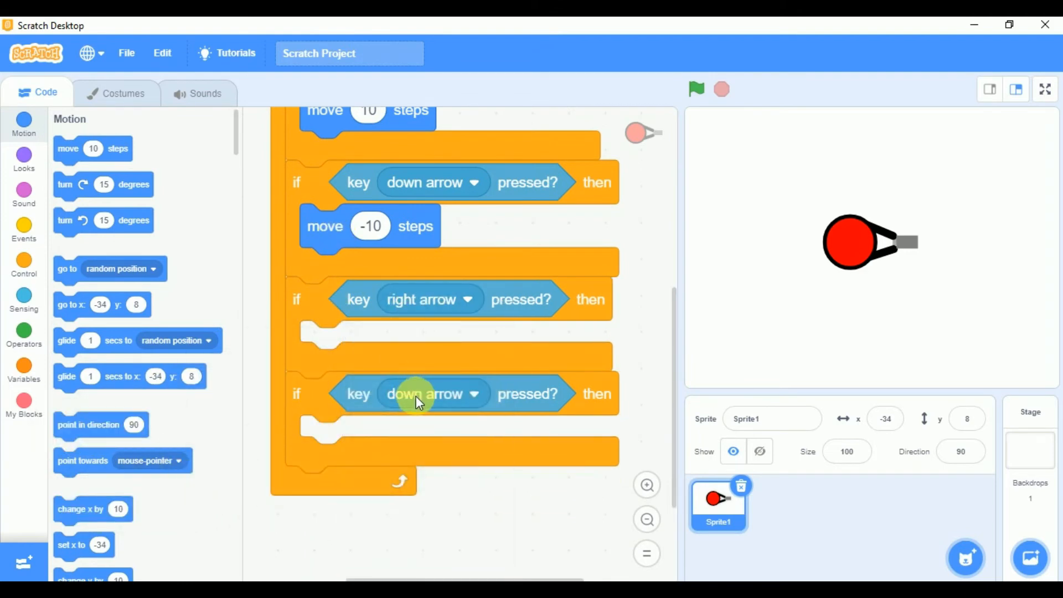
click(419, 402)
click(402, 245)
click(648, 519)
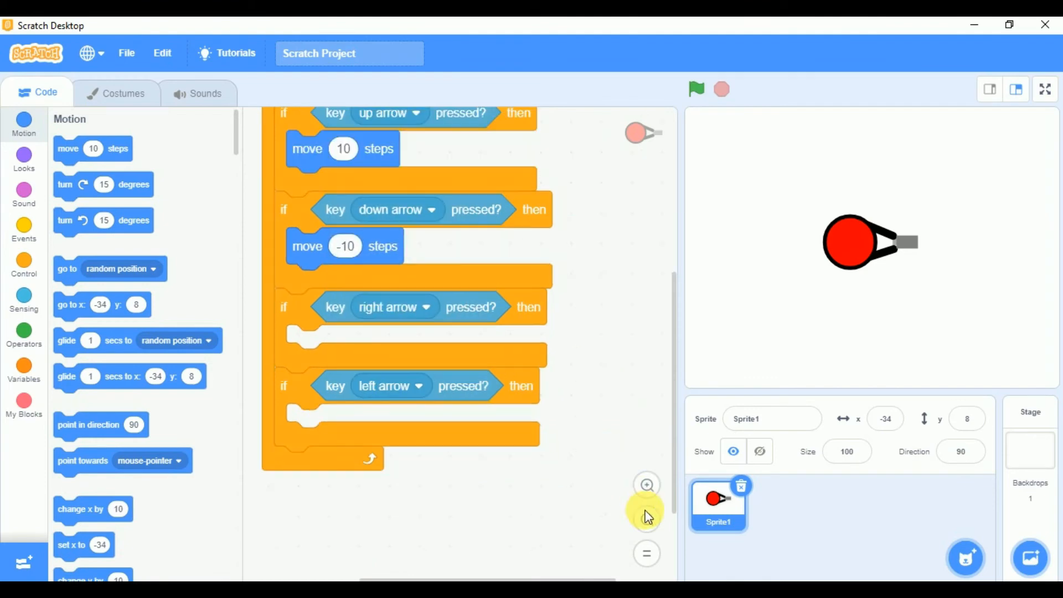
drag(573, 279, 575, 347)
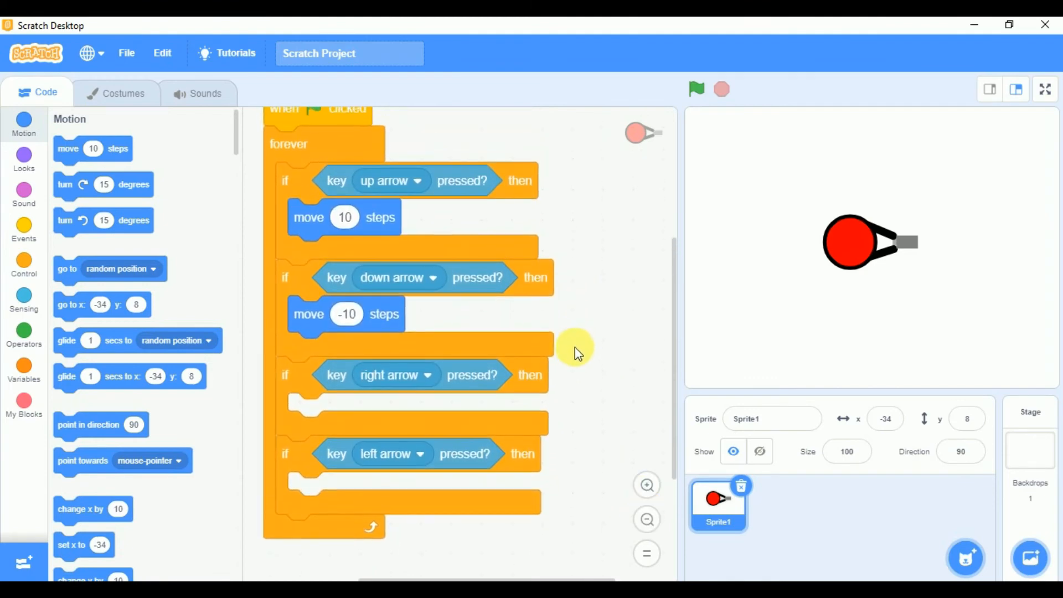
click(647, 519)
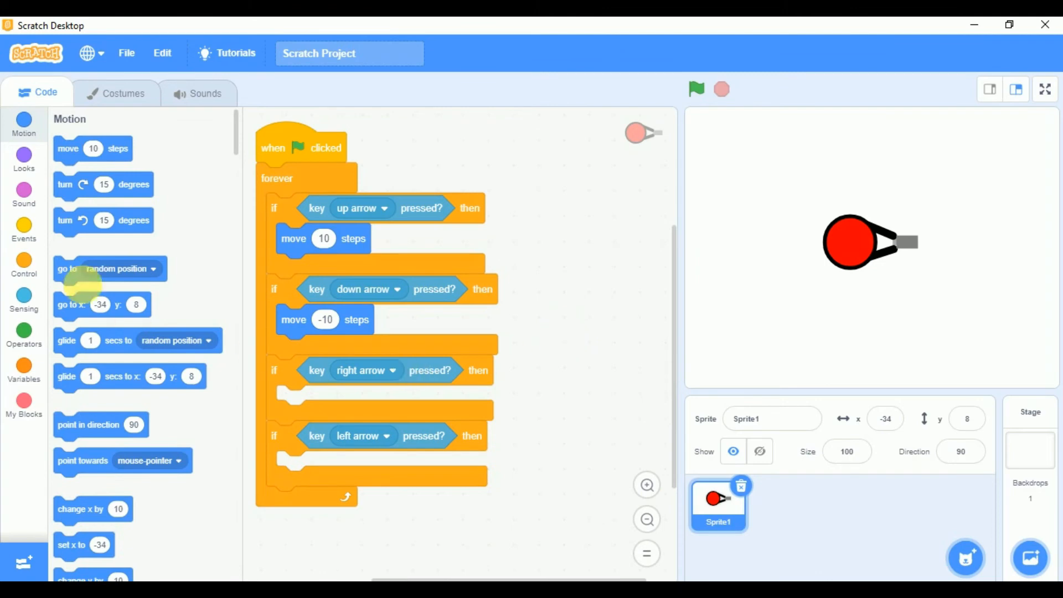
- Add a clockwise turn block inside the right-arrow condition and set it to 10 degrees
drag(55, 176, 316, 410)
click(337, 400)
text(1)
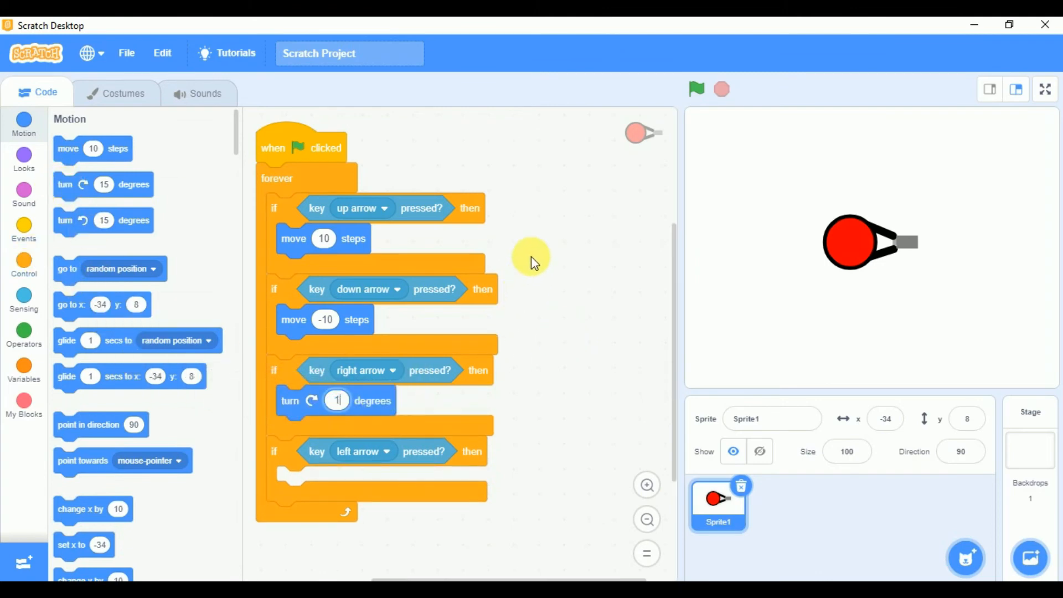
text(0)
click(531, 257)
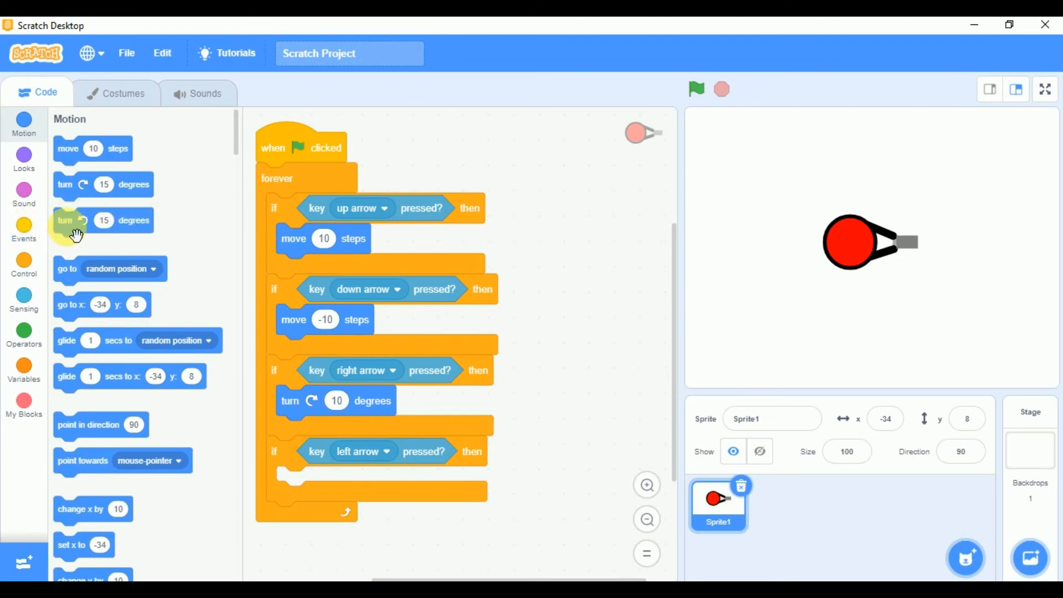
- Add a counterclockwise turn block of 10 degrees inside the left-arrow condition
drag(77, 235, 335, 493)
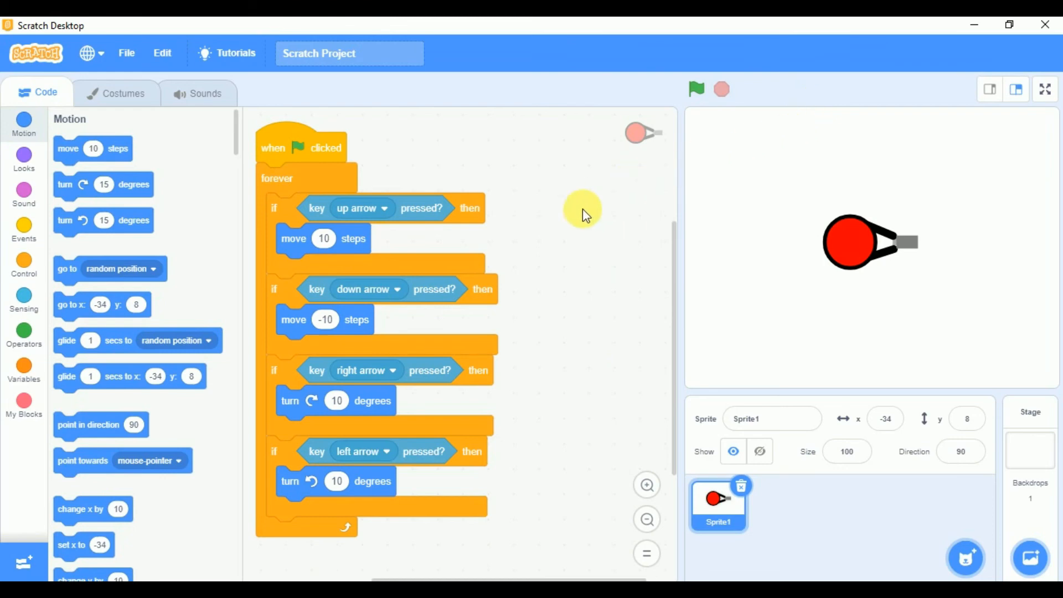
right_click(521, 279)
click(548, 215)
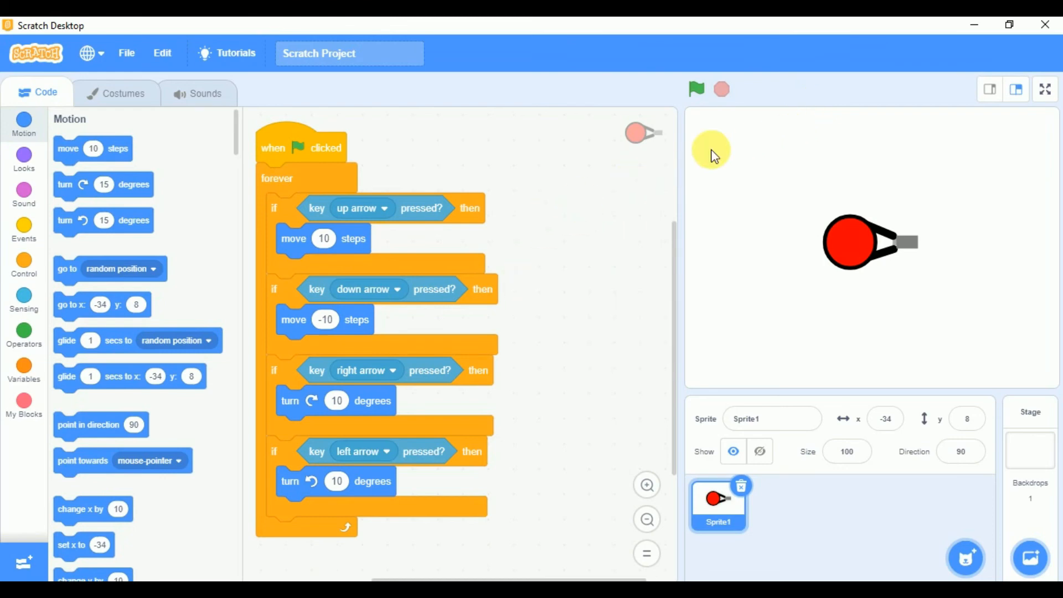
- Show the stage in full screen and run the project to test the player's arrow-key movement
click(1048, 92)
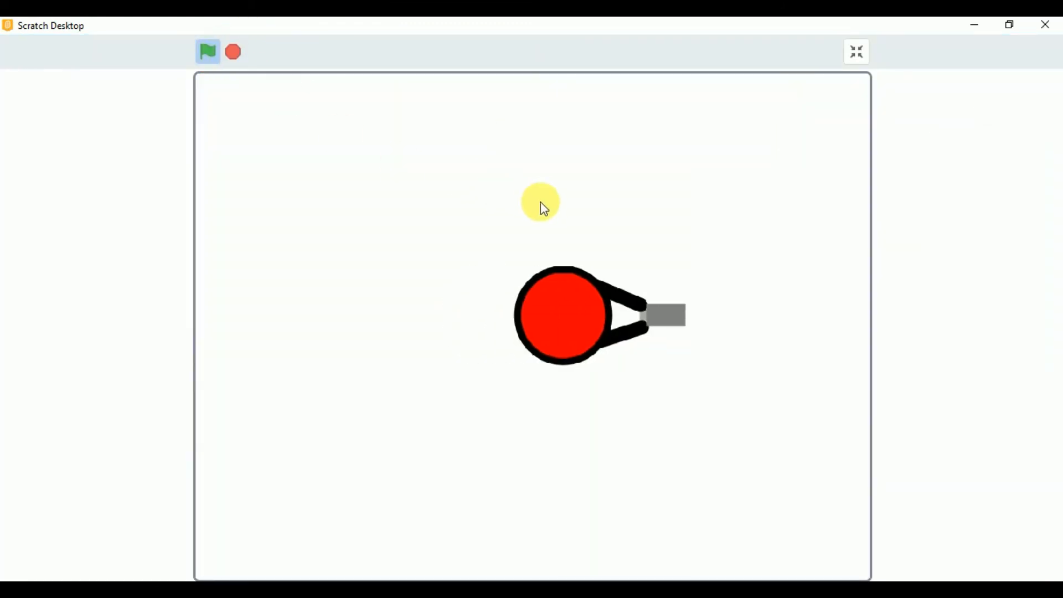